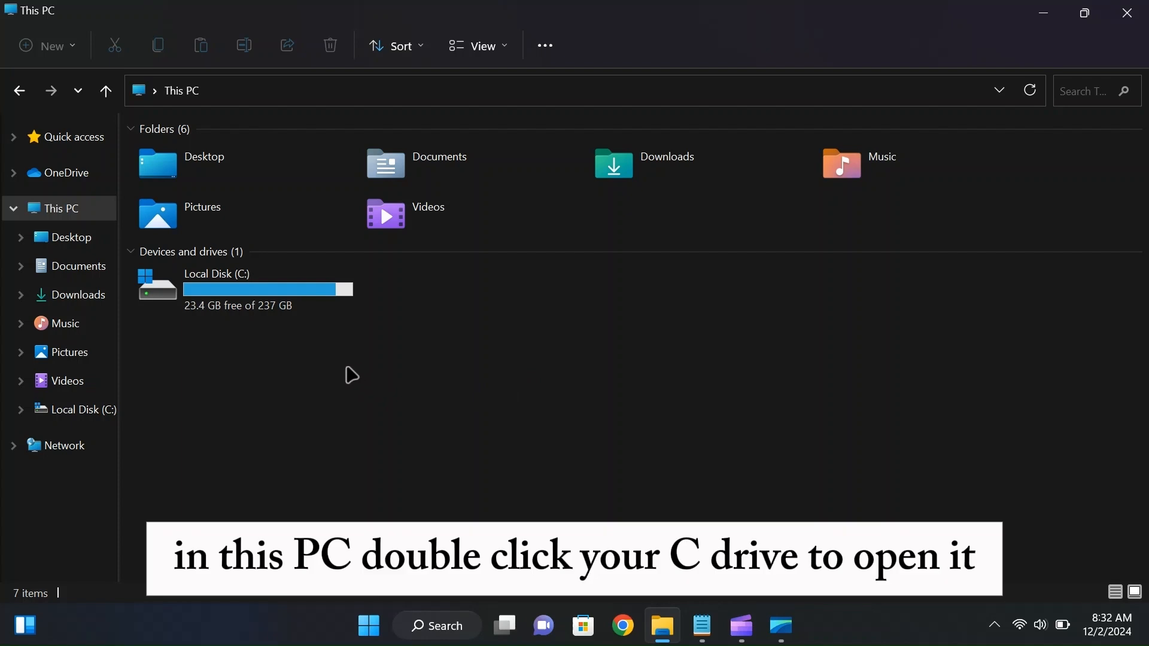
Open the folder C:\Windows\SoftwareDistribution\Download.
{"action": "left_click", "coordinate": [283, 301]}
{"action": "double_click", "coordinate": [284, 301]}
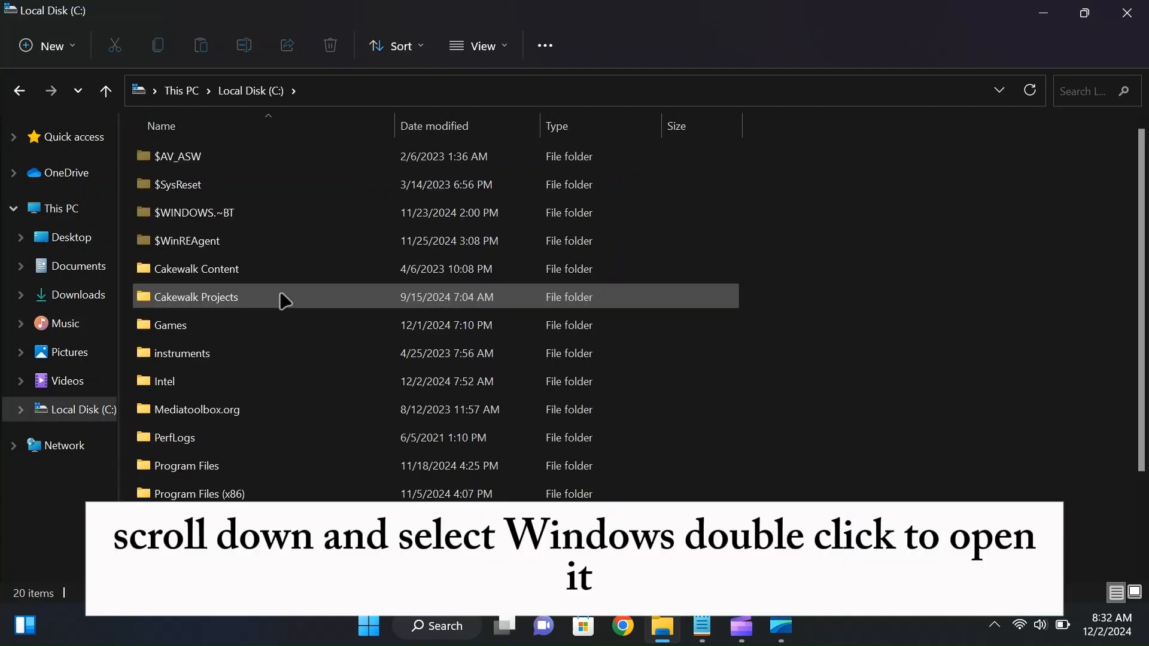
{"action": "scroll", "coordinate": [390, 341], "scroll_direction": "down", "scroll_amount": 2}
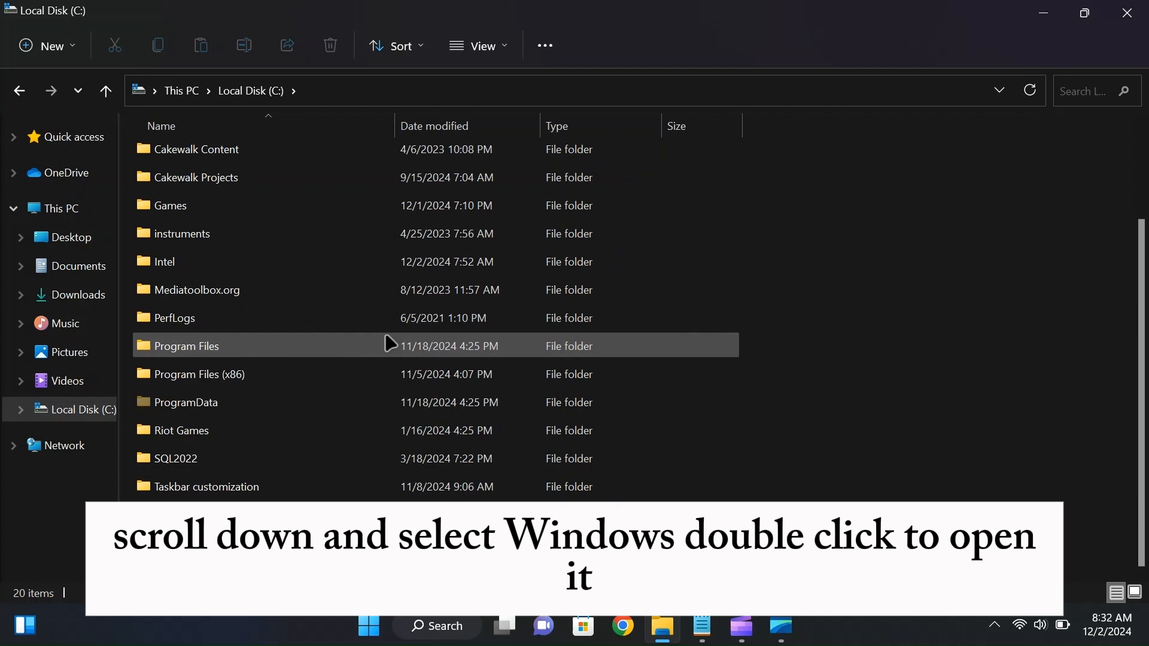
{"action": "scroll", "coordinate": [706, 342], "scroll_direction": "down", "scroll_amount": 2}
{"action": "double_click", "coordinate": [706, 342]}
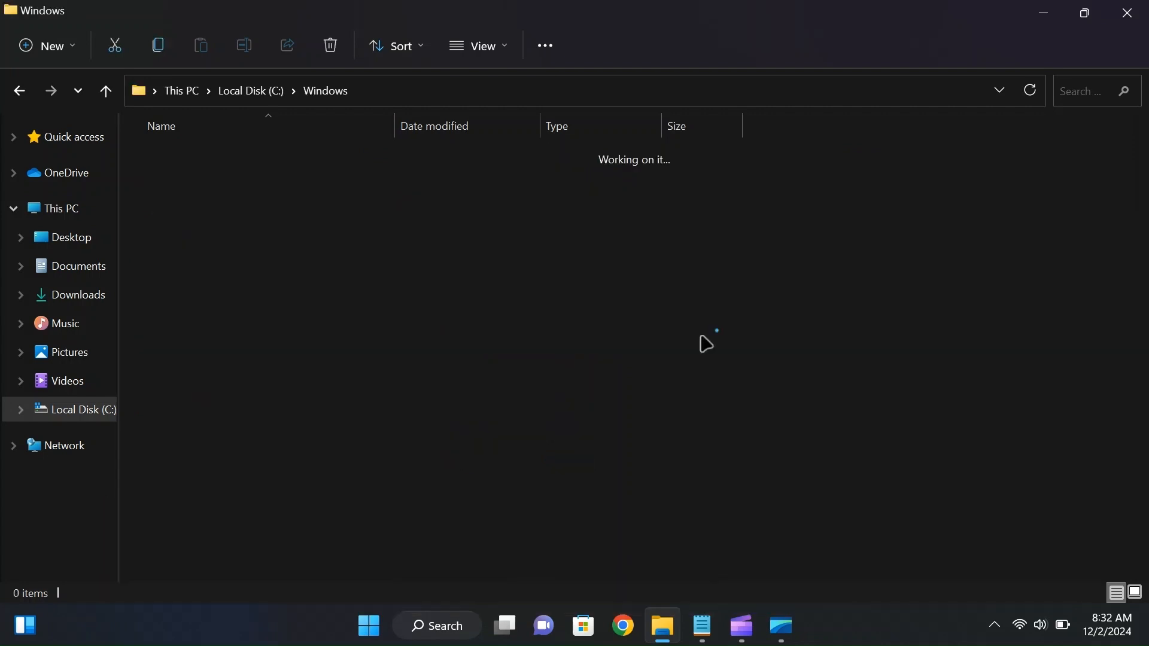
{"action": "scroll", "coordinate": [514, 304], "scroll_direction": "down", "scroll_amount": 15}
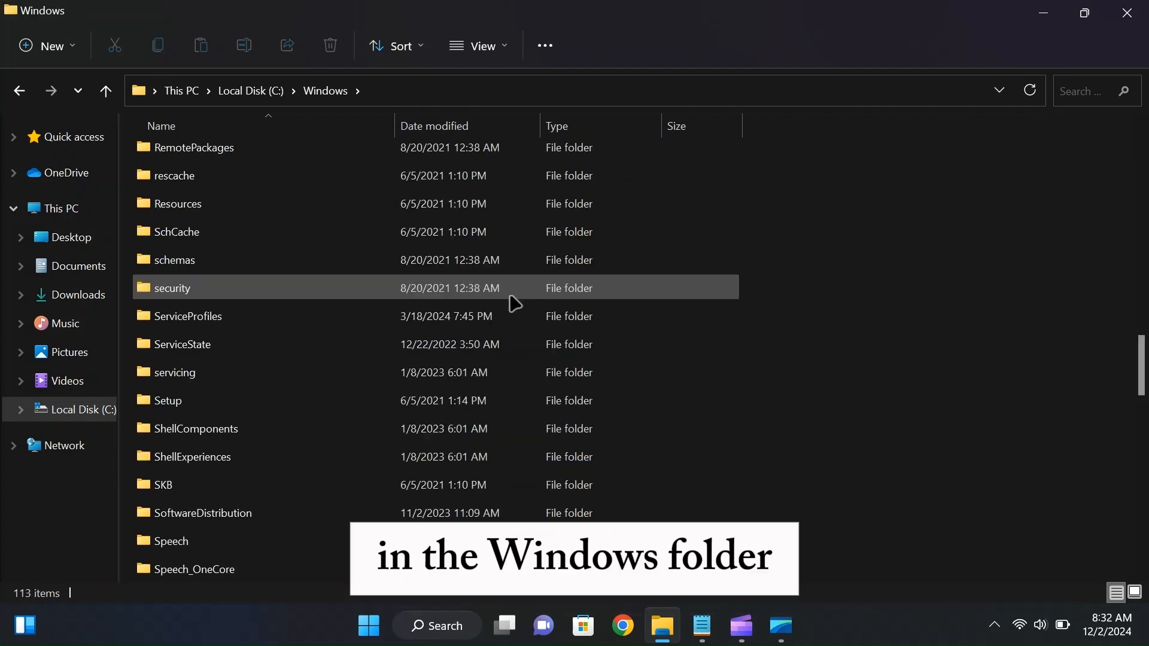
{"action": "left_click", "coordinate": [205, 512]}
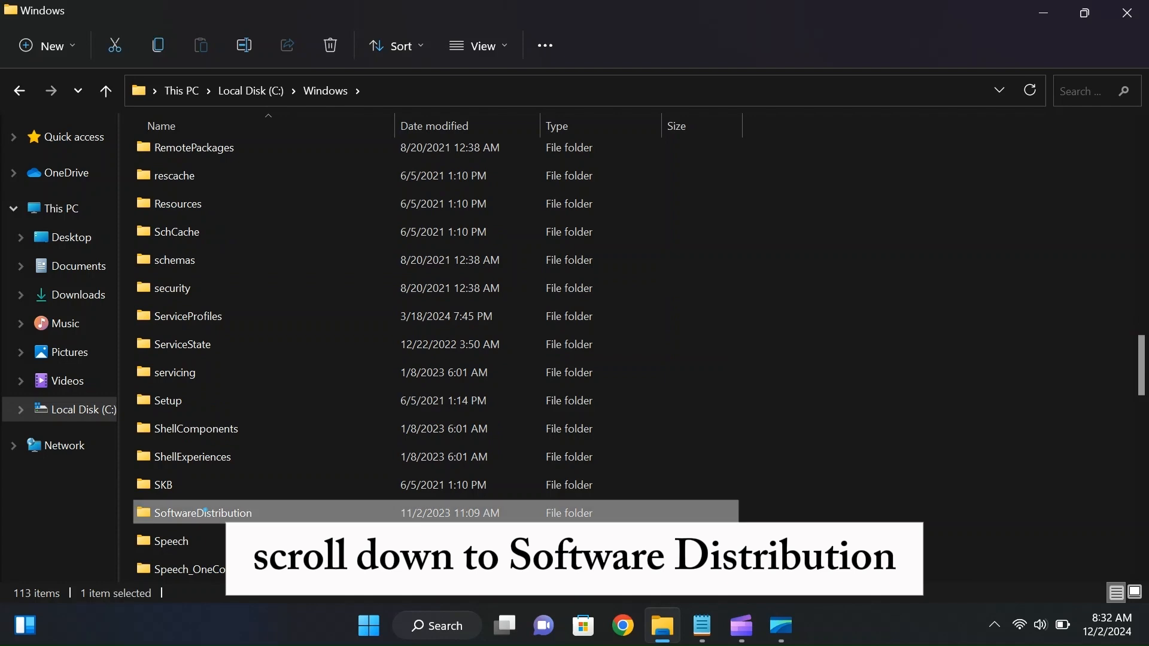
{"action": "double_click", "coordinate": [205, 513]}
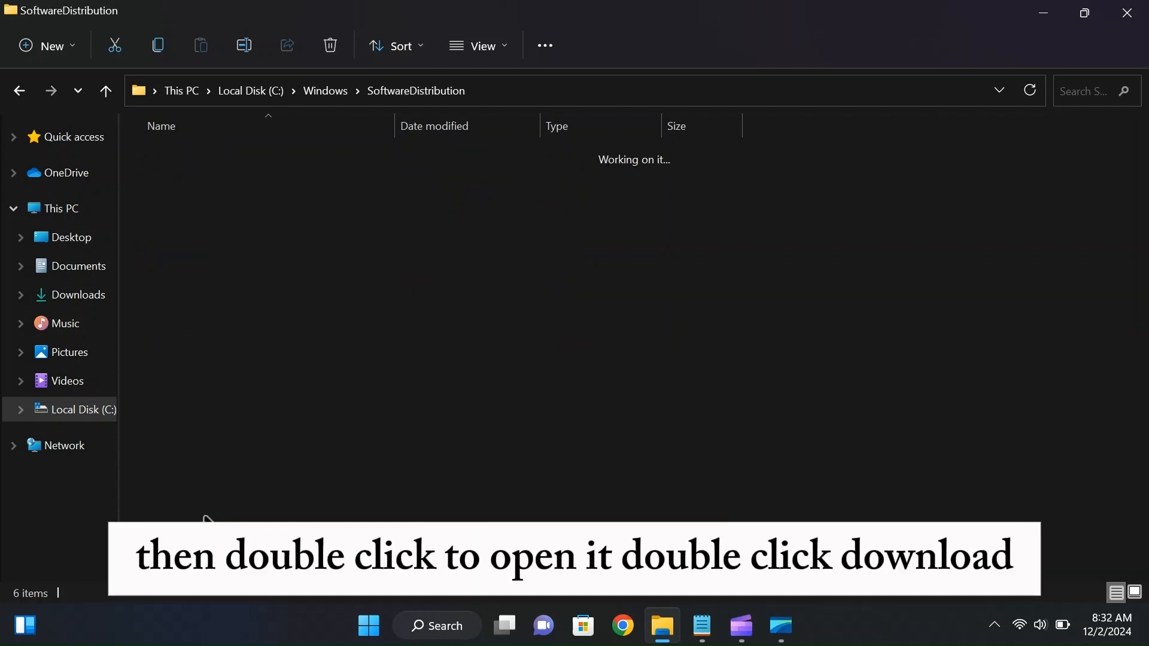
{"action": "left_click", "coordinate": [192, 186]}
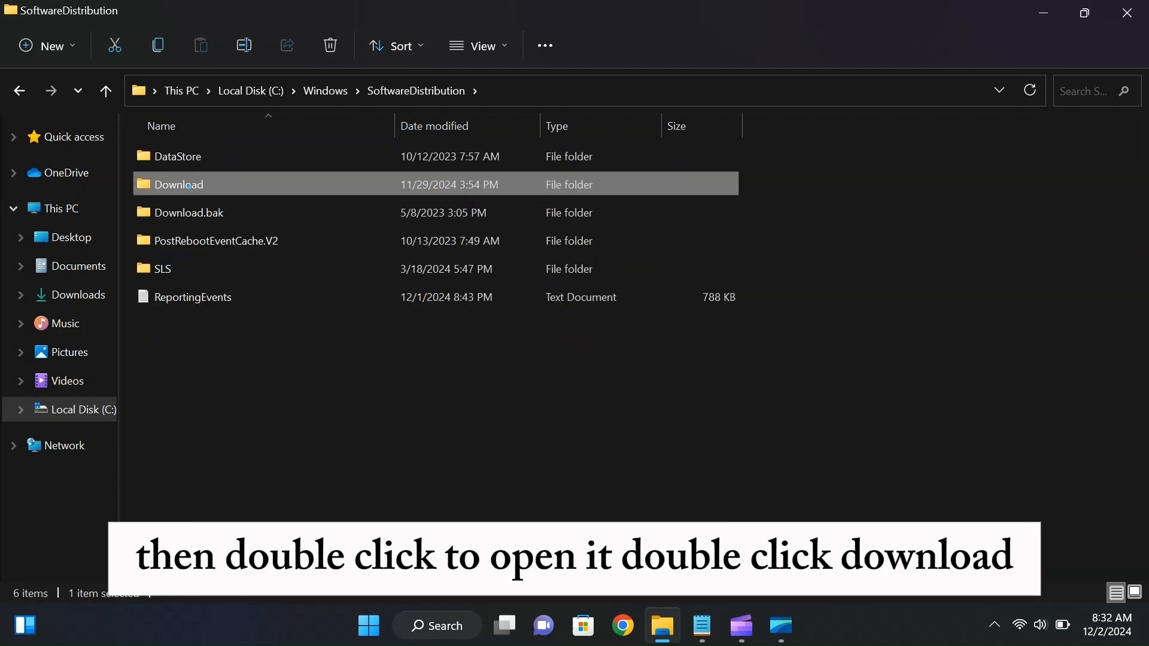
{"action": "double_click", "coordinate": [191, 193]}
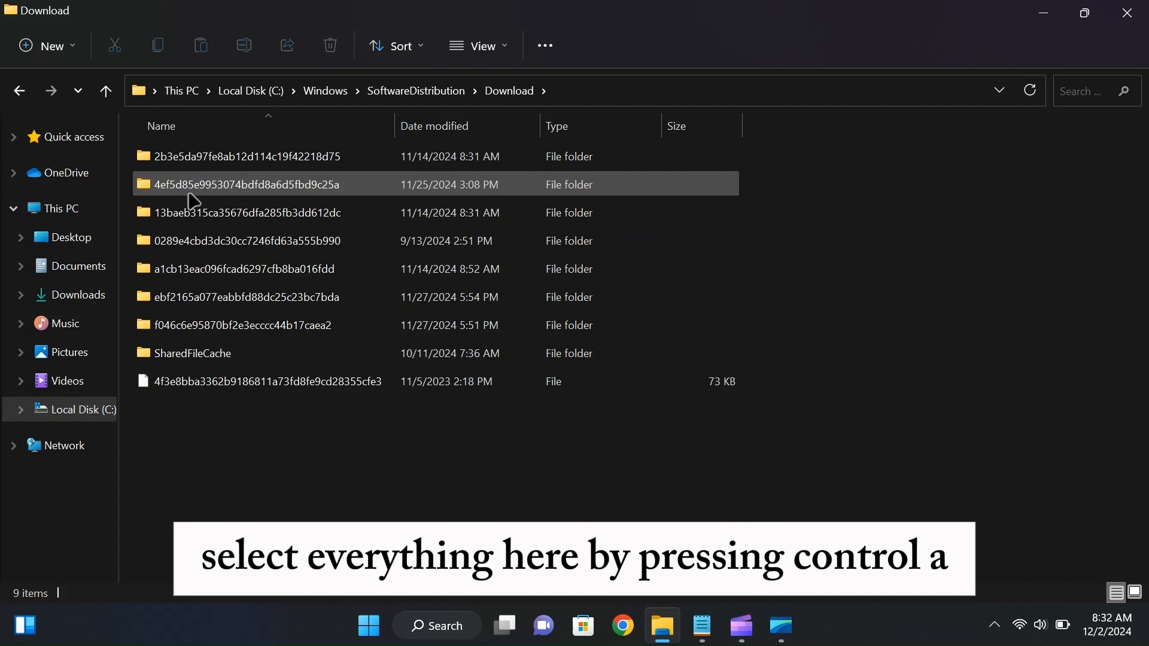
Permanently delete all files and folders inside the SoftwareDistribution Download folder.
{"action": "key", "text": "ctrl+a"}
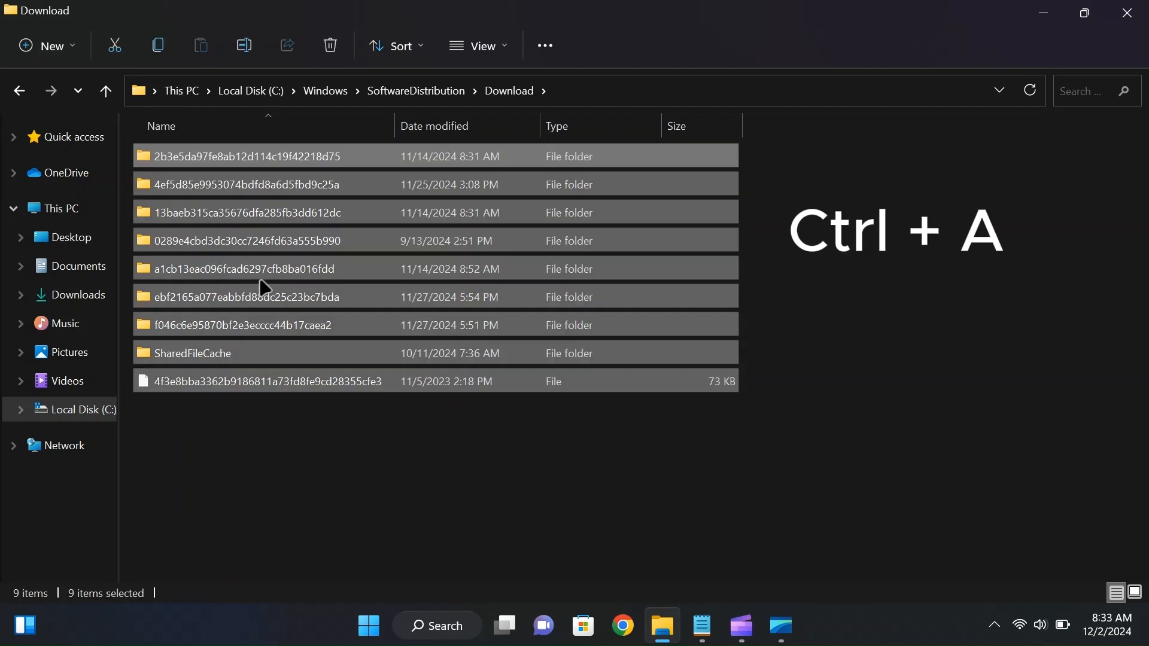
{"action": "key", "text": "shift+Delete"}
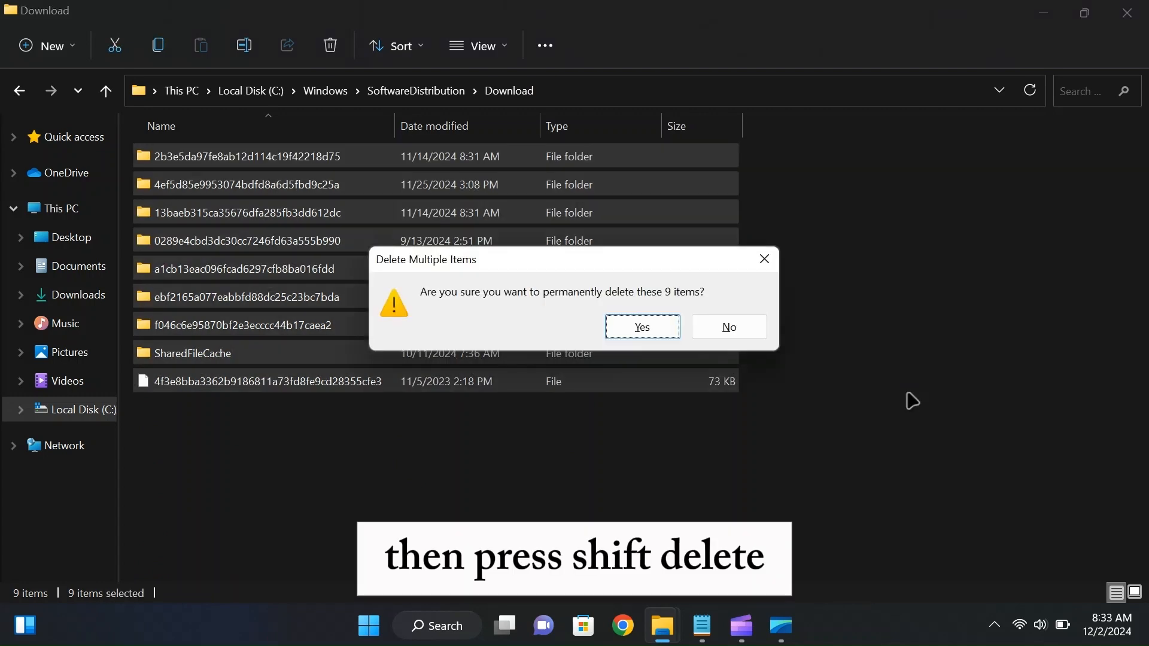
{"action": "left_click", "coordinate": [650, 322]}
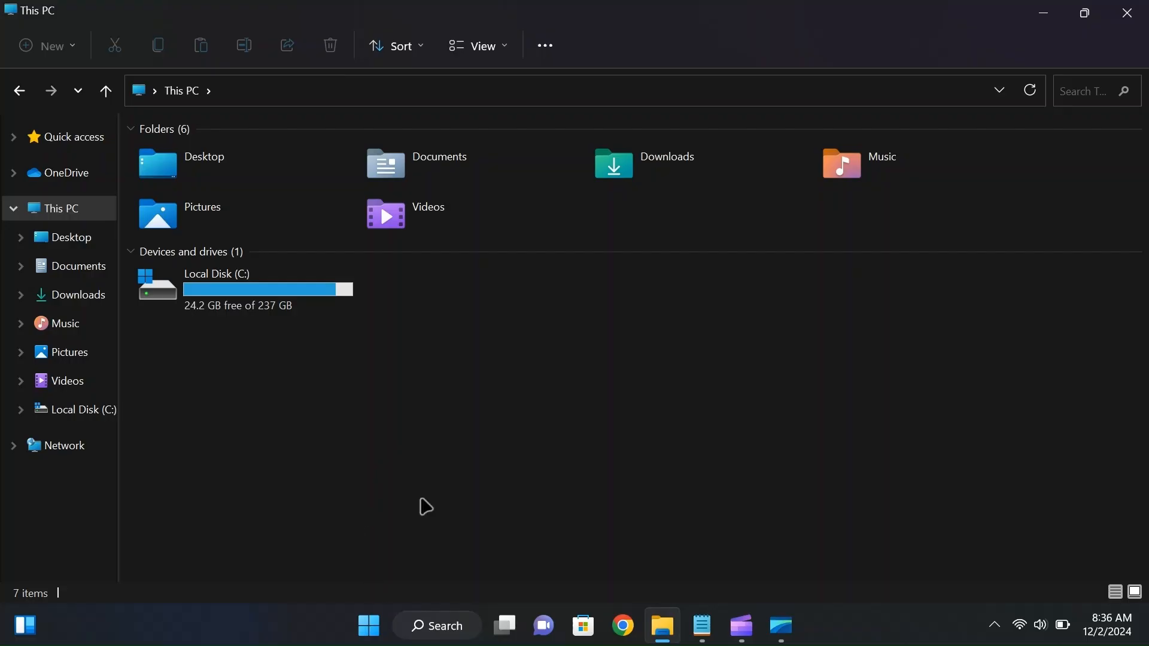
Open the Run dialog and execute the wsreset command to clear the Microsoft Store cache.
{"action": "right_click", "coordinate": [359, 634]}
{"action": "left_click", "coordinate": [339, 527]}
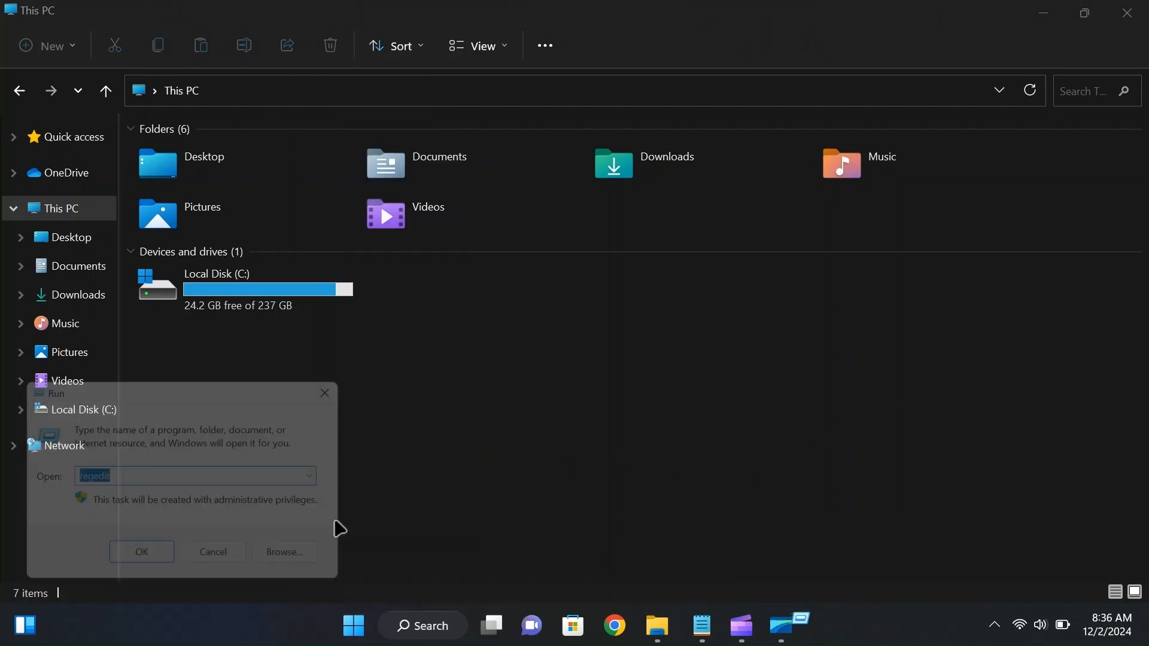
{"action": "type", "text": "ws"}
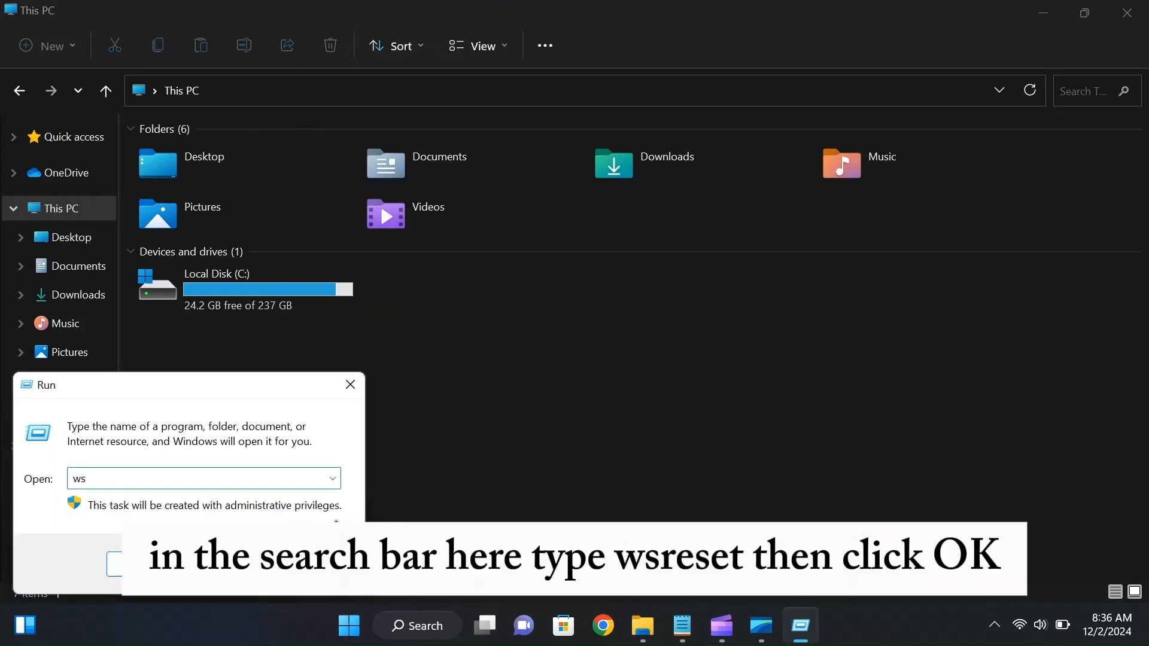
{"action": "type", "text": "reset"}
{"action": "left_click", "coordinate": [146, 568]}
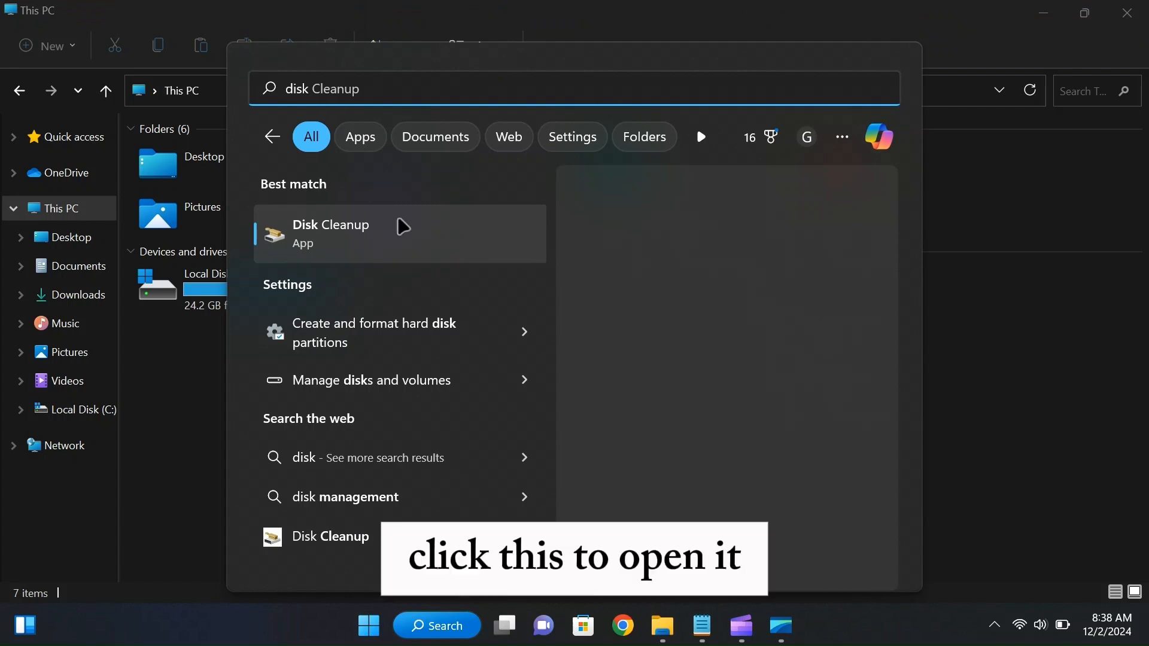
Open Disk Cleanup and permanently delete the checked file categories on drive C:.
{"action": "left_click", "coordinate": [328, 252]}
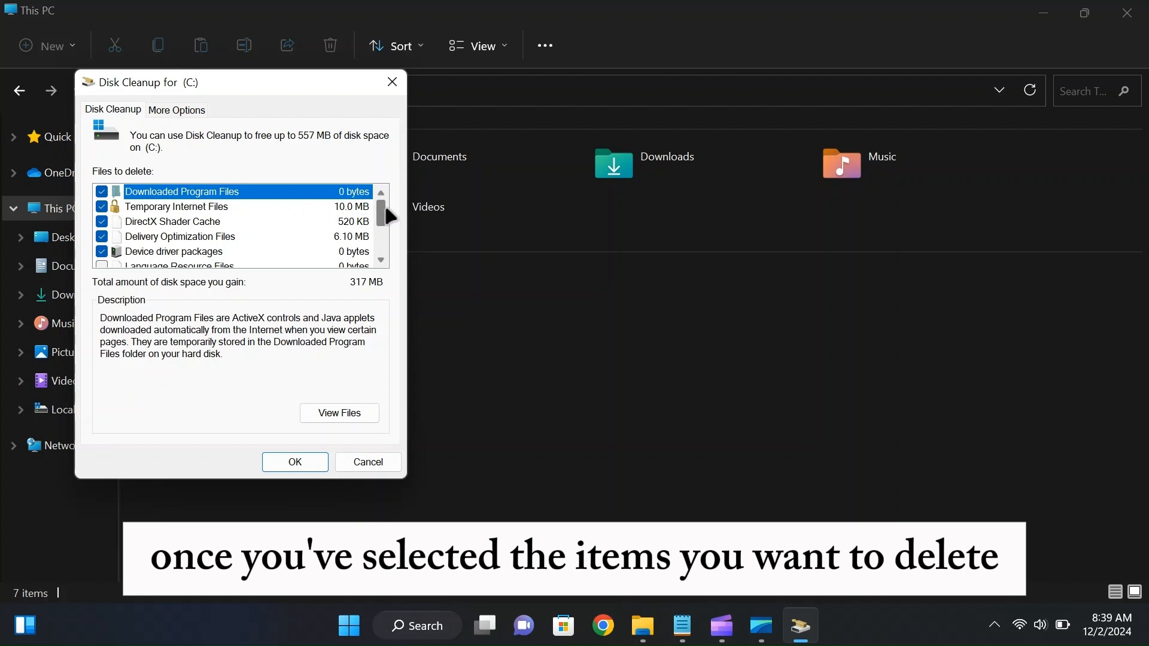
{"action": "left_click", "coordinate": [293, 463]}
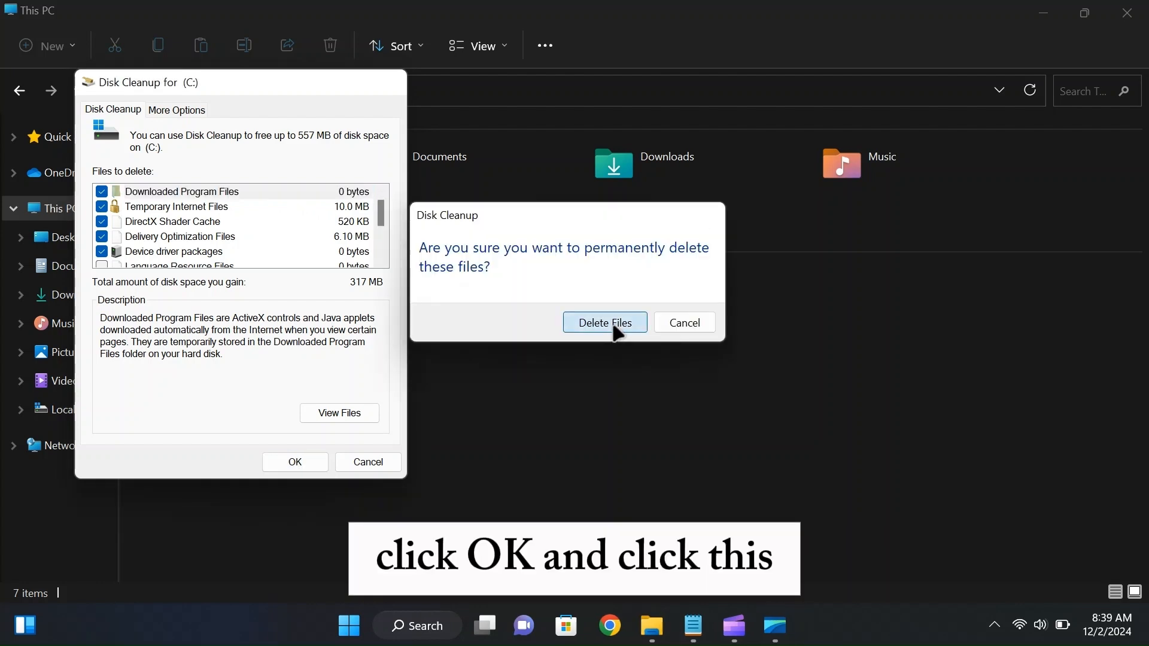
{"action": "left_click", "coordinate": [616, 329]}
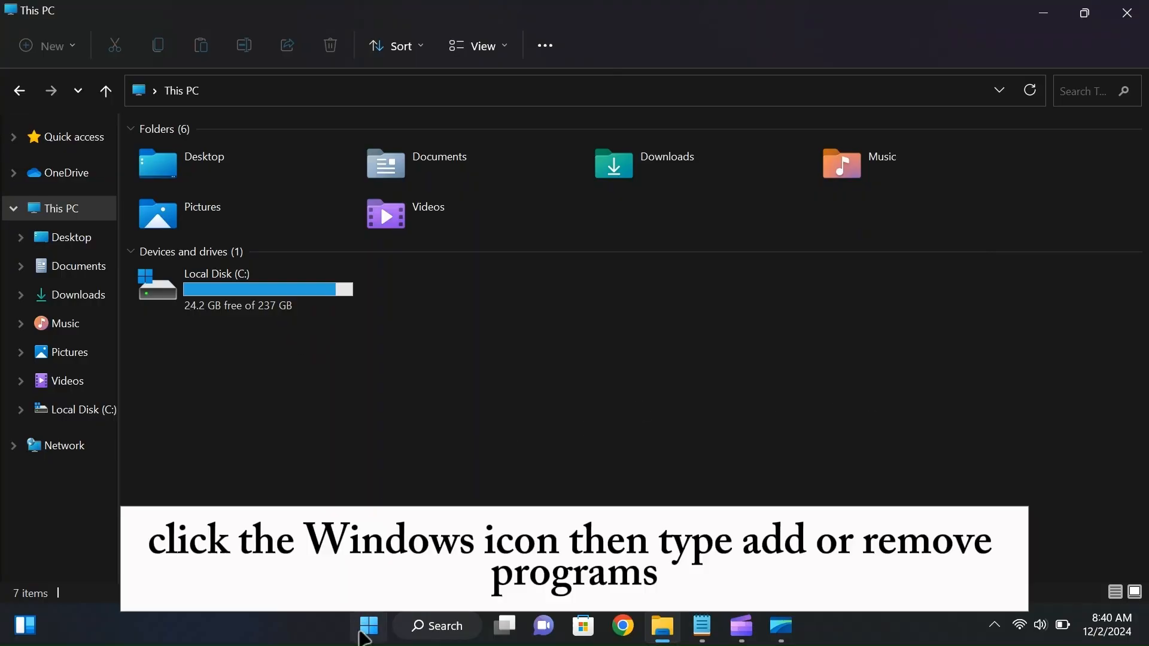
Open Add or remove programs and bring up the options for Dishonored: GotY Edition in the app list.
{"action": "left_click", "coordinate": [366, 625]}
{"action": "type", "text": "add or remove programs"}
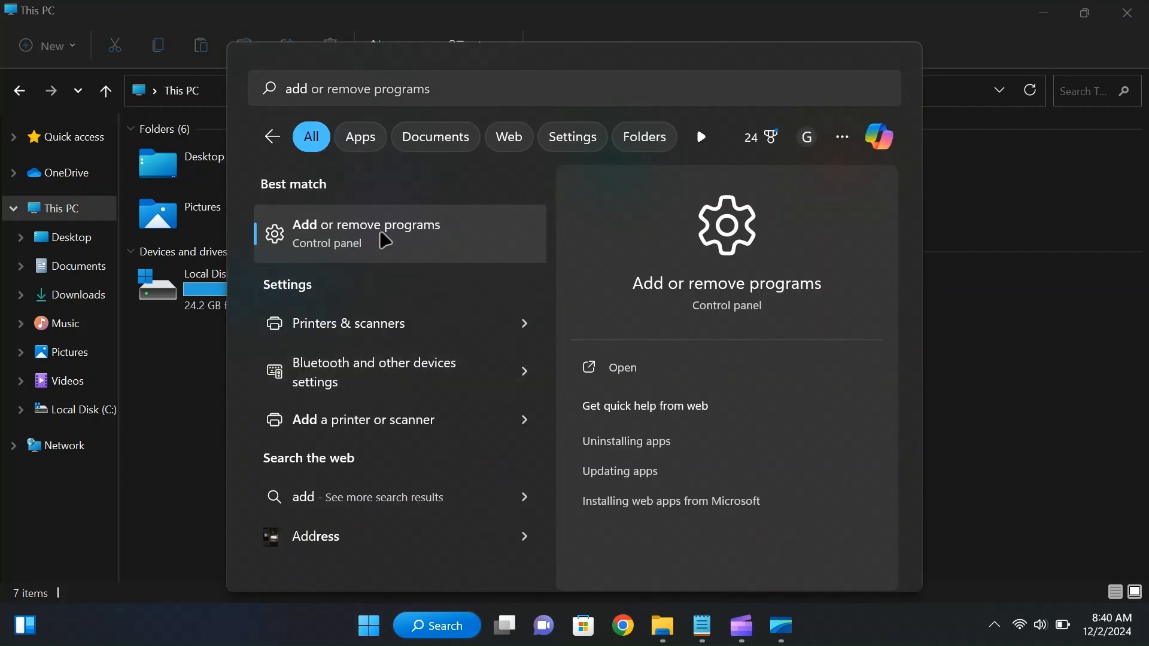
{"action": "left_click", "coordinate": [386, 241]}
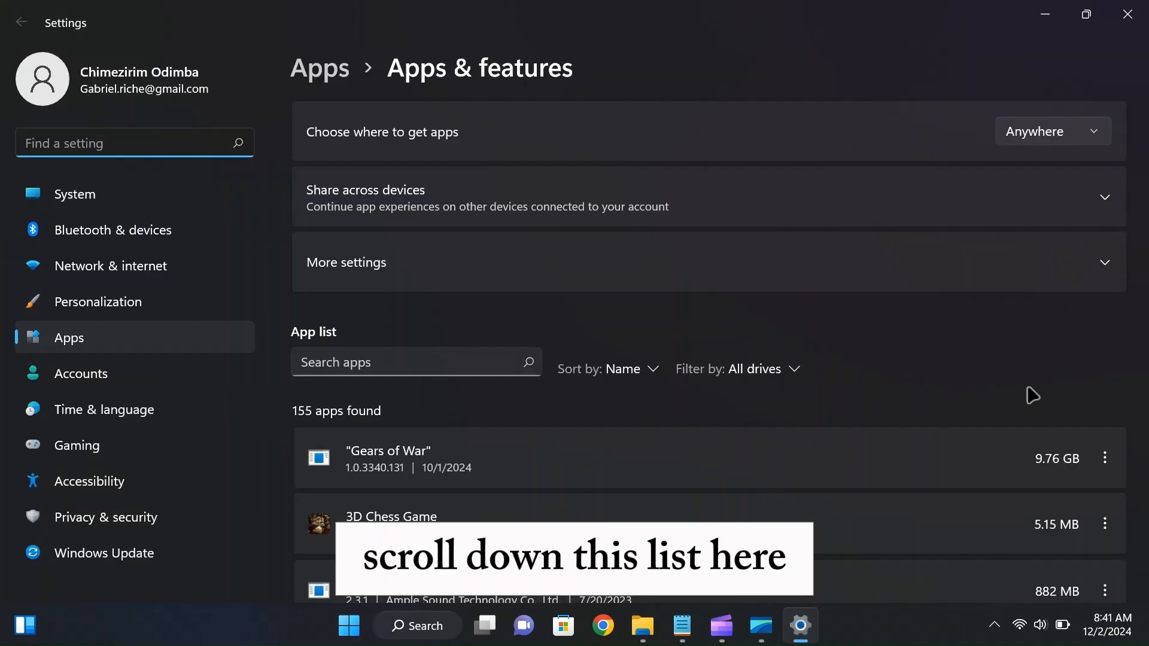
{"action": "scroll", "coordinate": [1032, 395], "scroll_direction": "down", "scroll_amount": 6}
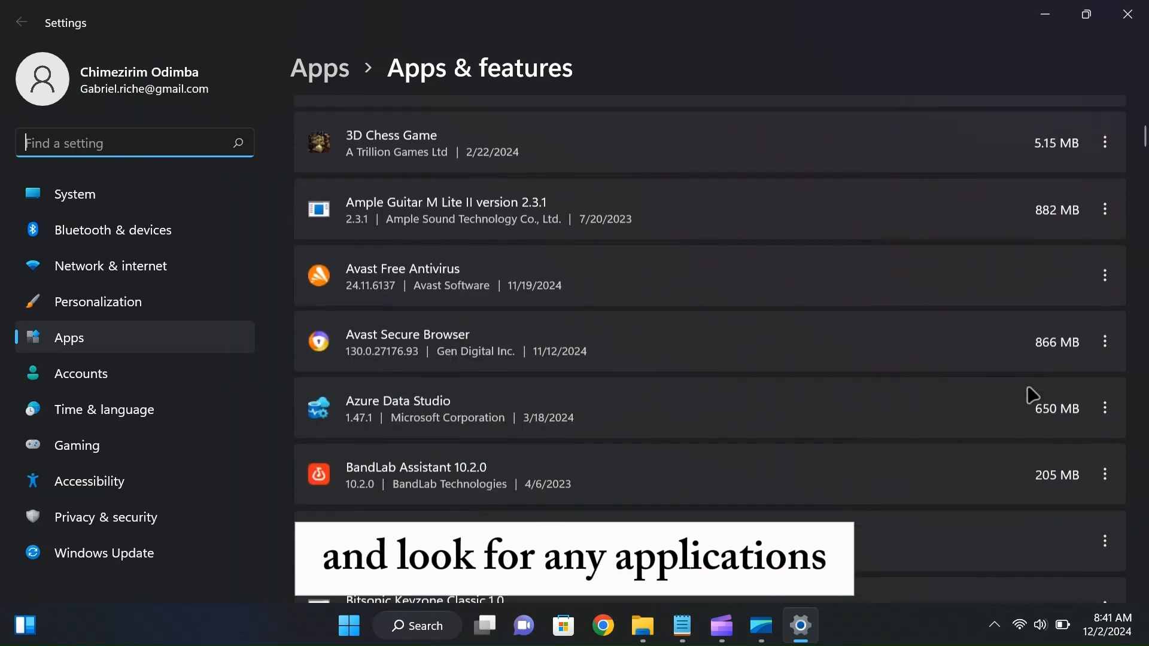
{"action": "scroll", "coordinate": [1032, 395], "scroll_direction": "down", "scroll_amount": 4}
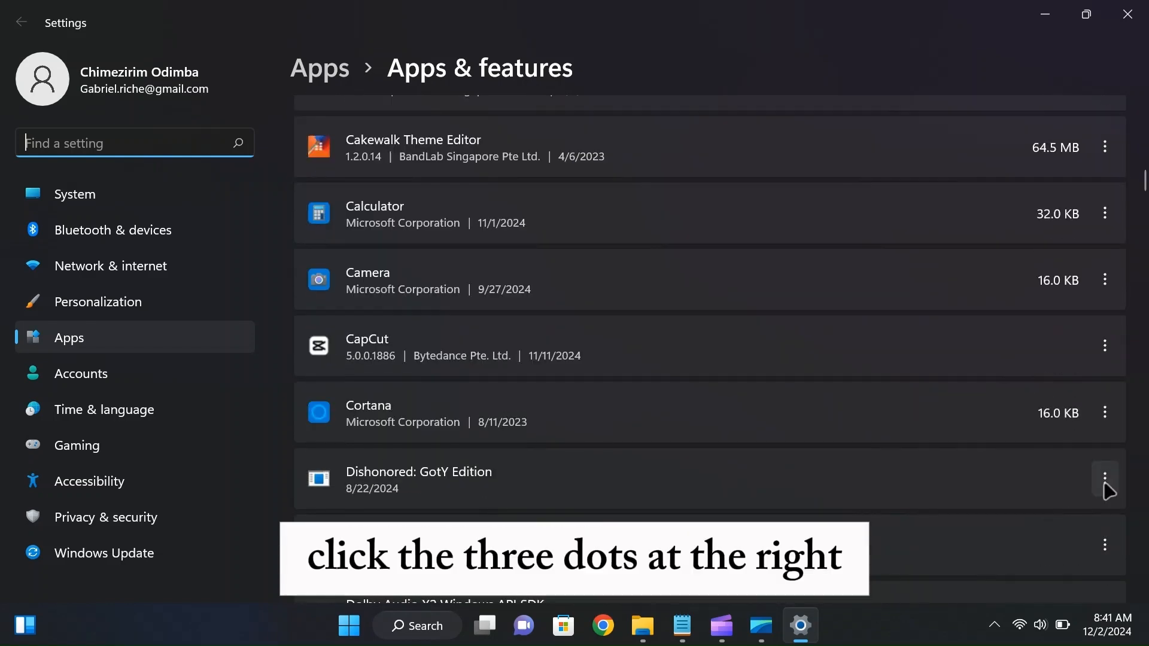
{"action": "left_click", "coordinate": [1105, 482]}
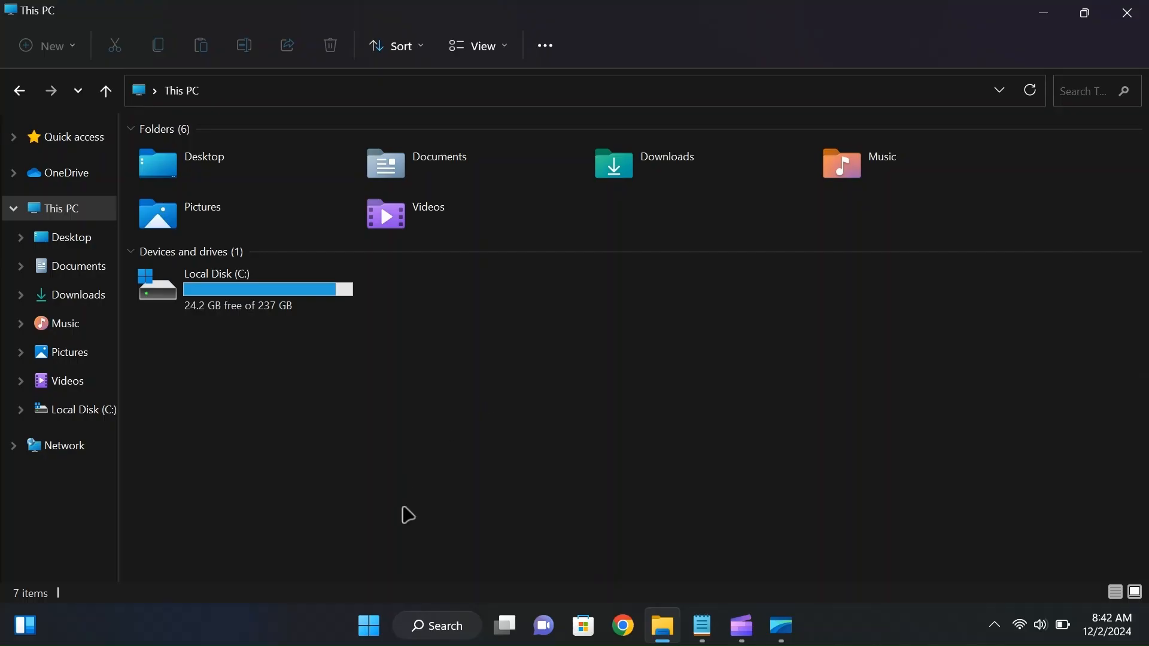
Open the Windows Temp folder by executing temp from the Run dialog.
{"action": "right_click", "coordinate": [371, 625]}
{"action": "left_click", "coordinate": [371, 515]}
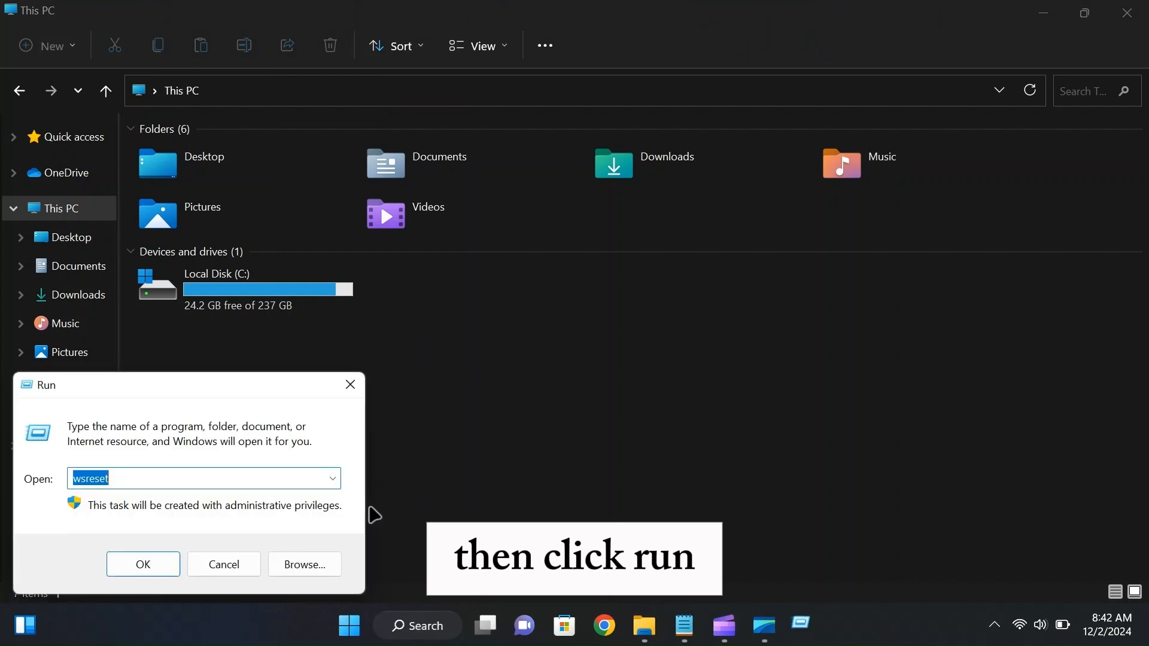
{"action": "type", "text": "temp"}
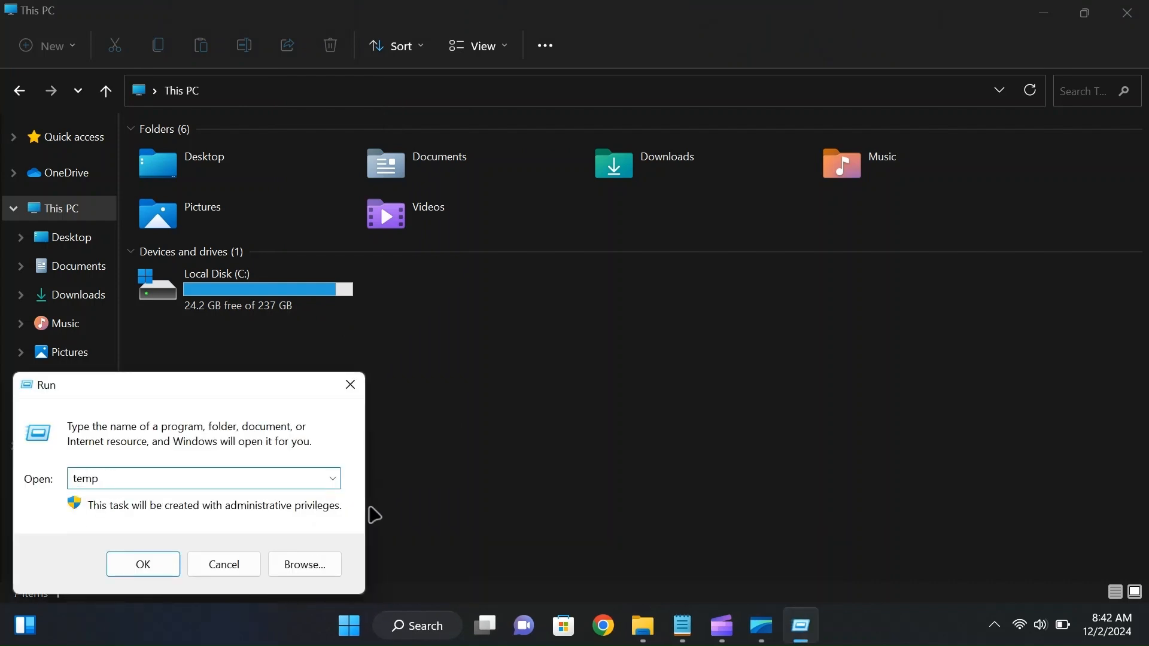
{"action": "key", "text": "Return"}
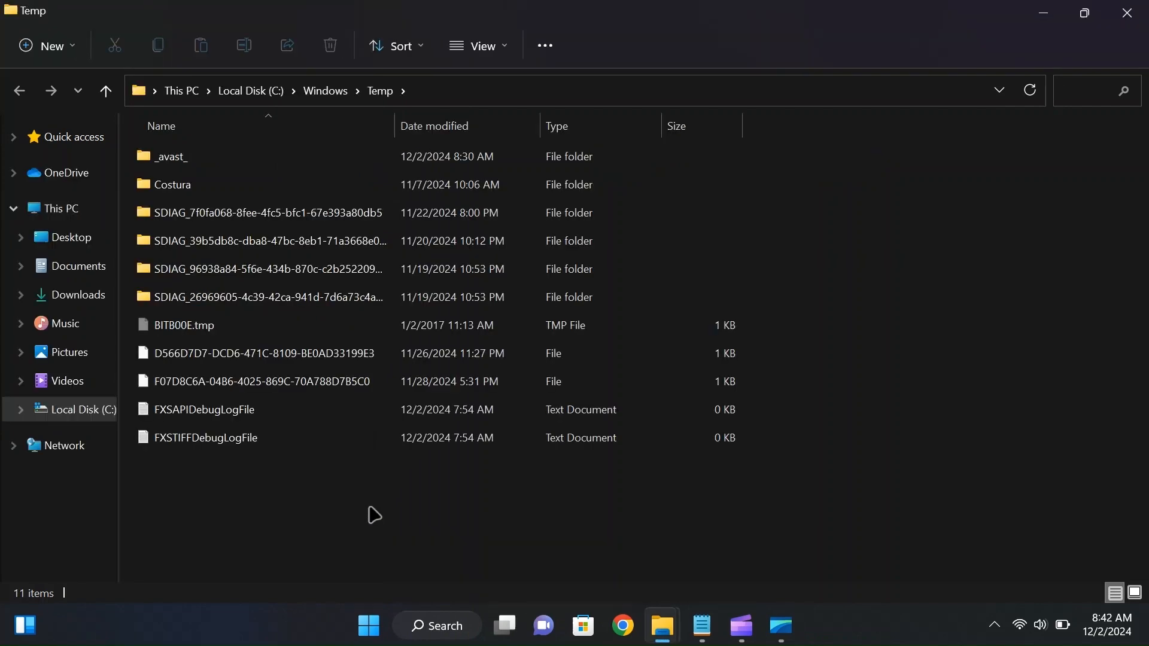
Permanently delete everything in the Windows Temp folder, skipping all items that are in use.
{"action": "key", "text": "ctrl+a"}
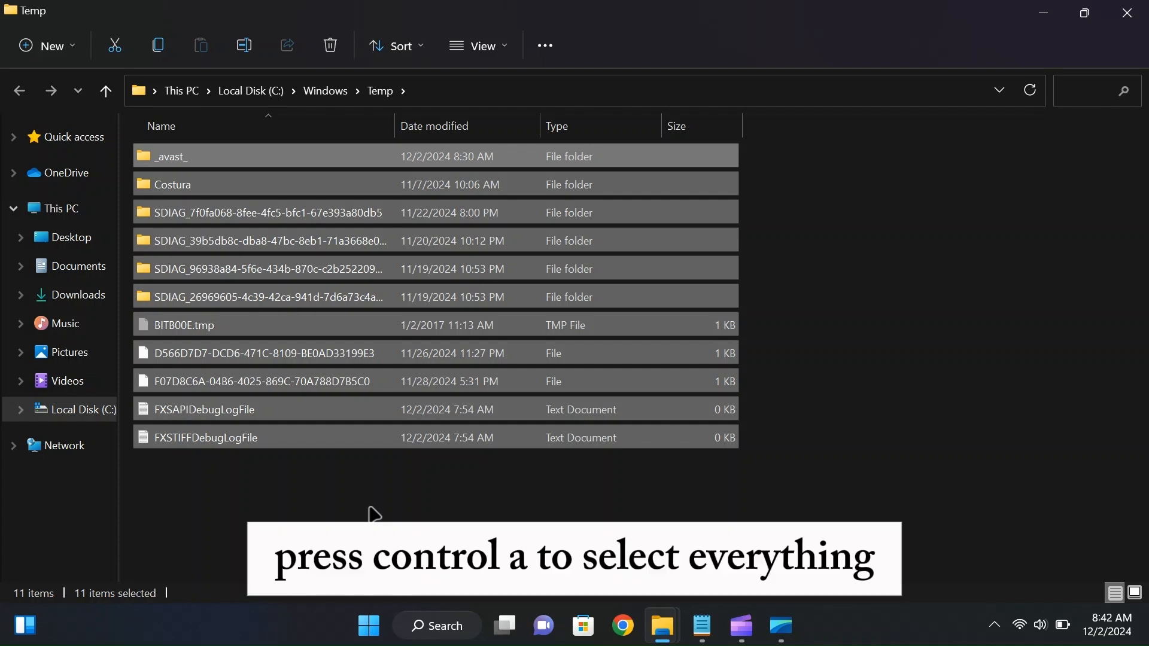
{"action": "key", "text": "shift+Delete"}
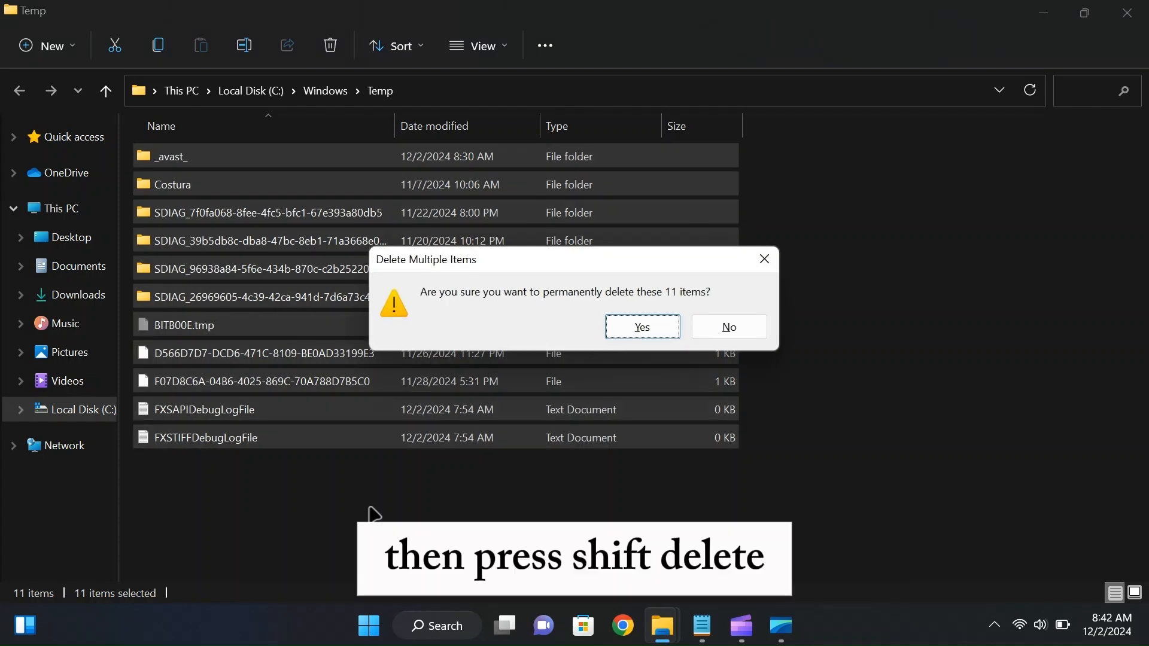
{"action": "key", "text": "Return"}
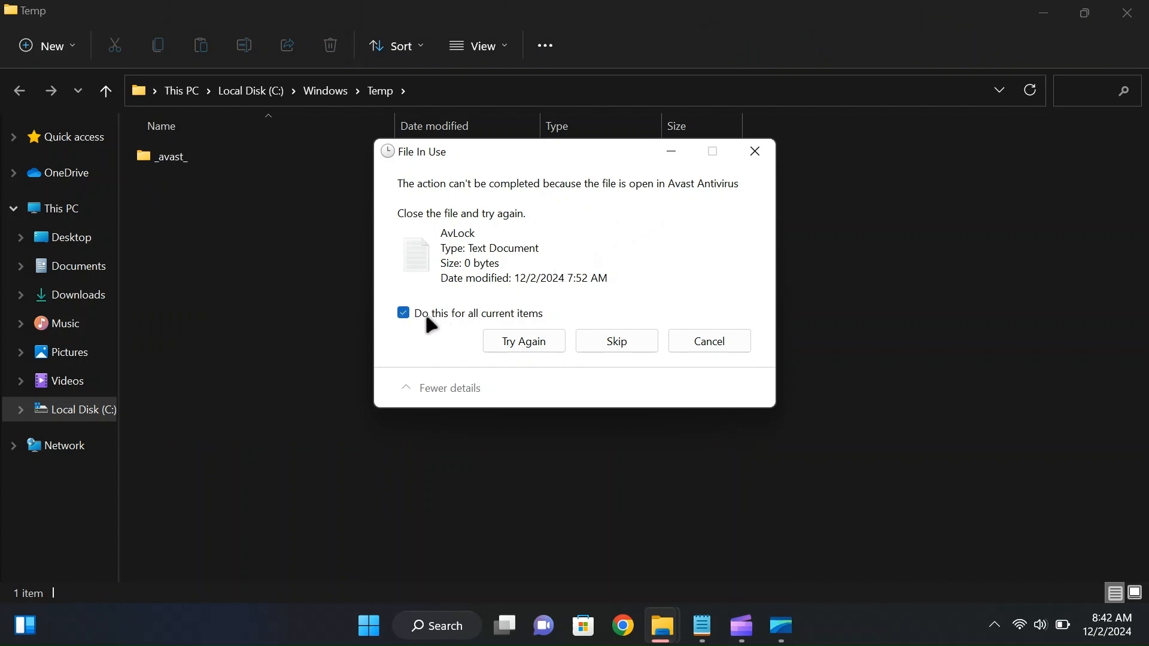
{"action": "left_click", "coordinate": [612, 349]}
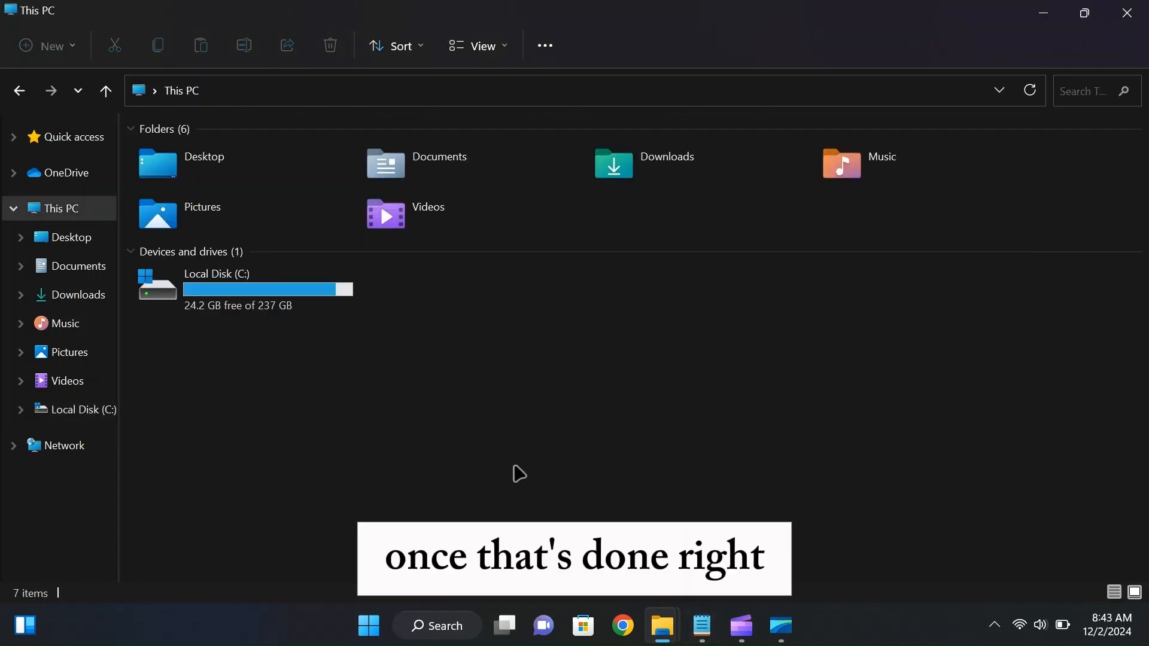
Open the user's local Temp folder by executing %temp% from the Run dialog and look through its contents.
{"action": "right_click", "coordinate": [370, 626]}
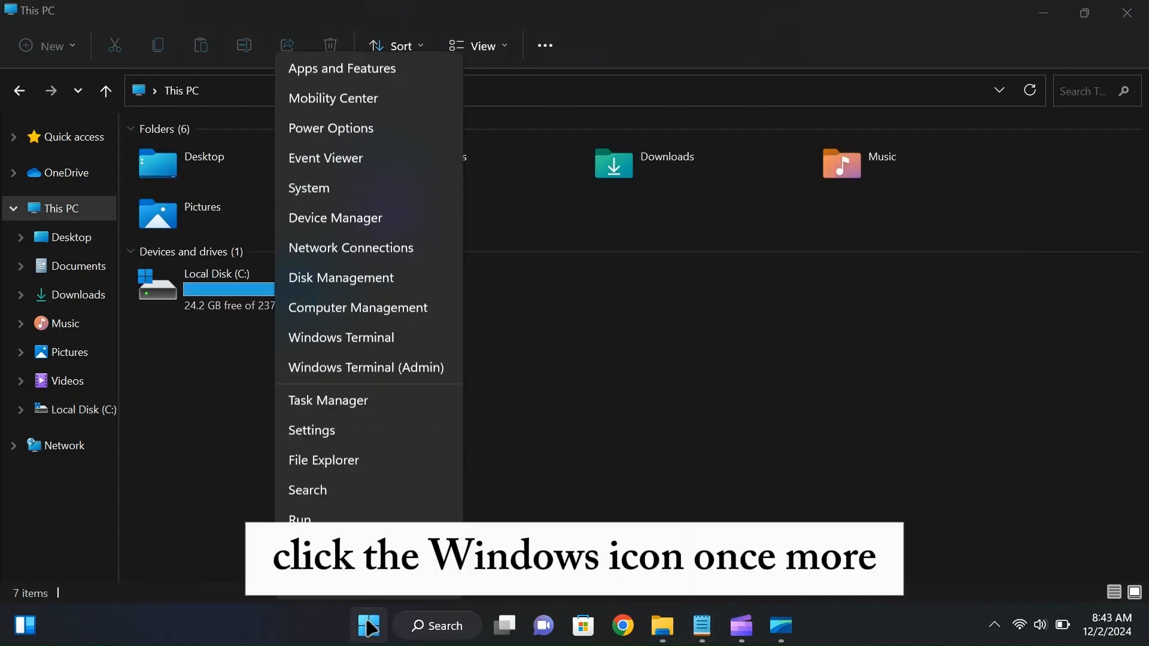
{"action": "left_click", "coordinate": [334, 518]}
{"action": "type", "text": "%"}
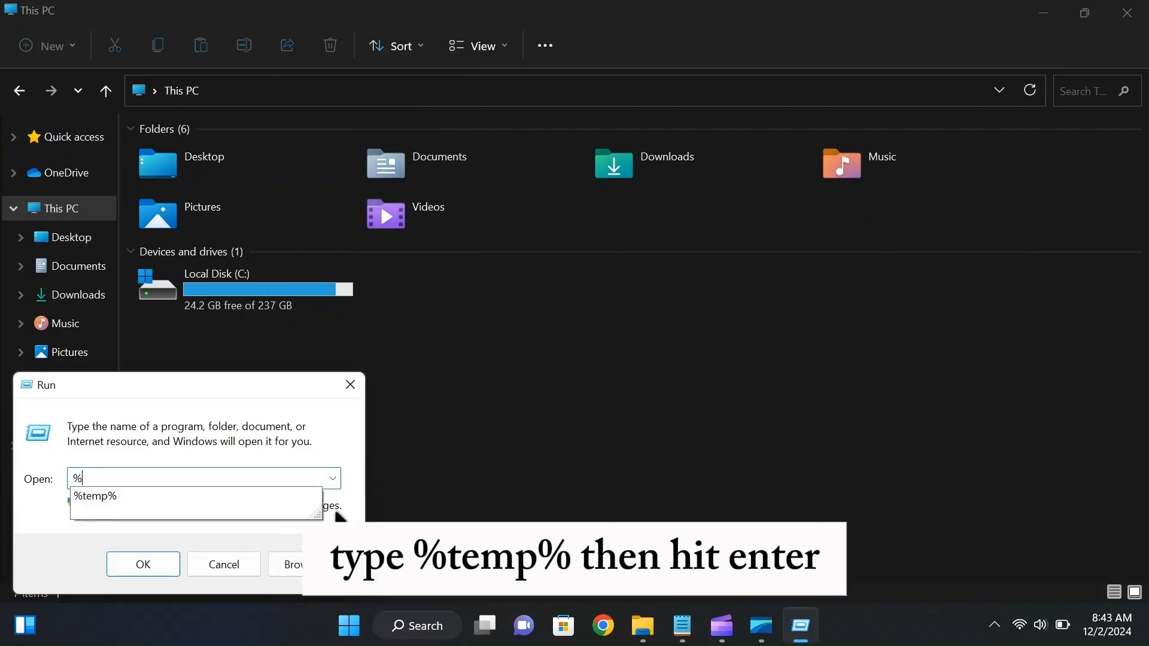
{"action": "key", "text": "Down"}
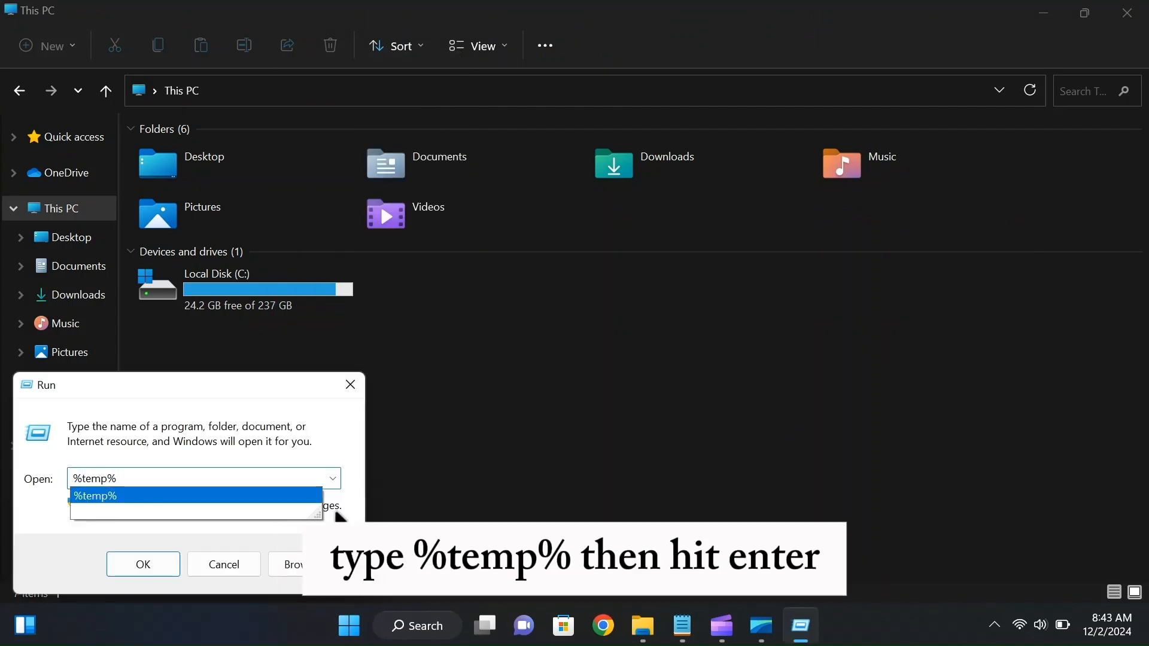
{"action": "key", "text": "Return"}
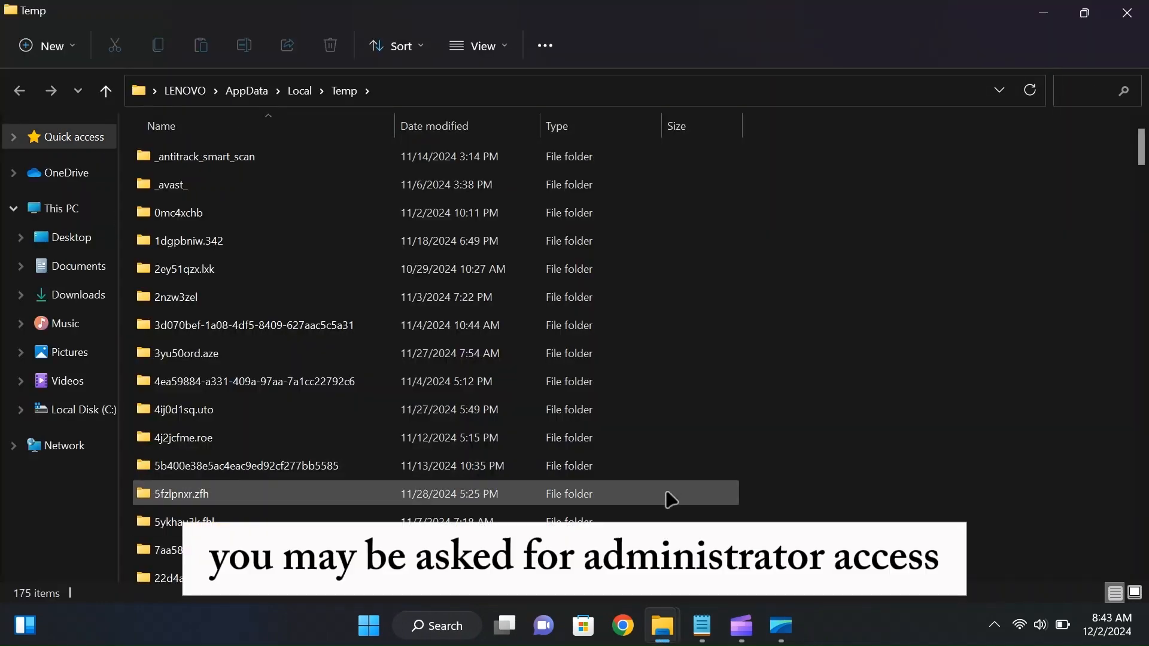
{"action": "scroll", "coordinate": [689, 438], "scroll_direction": "down", "scroll_amount": 4}
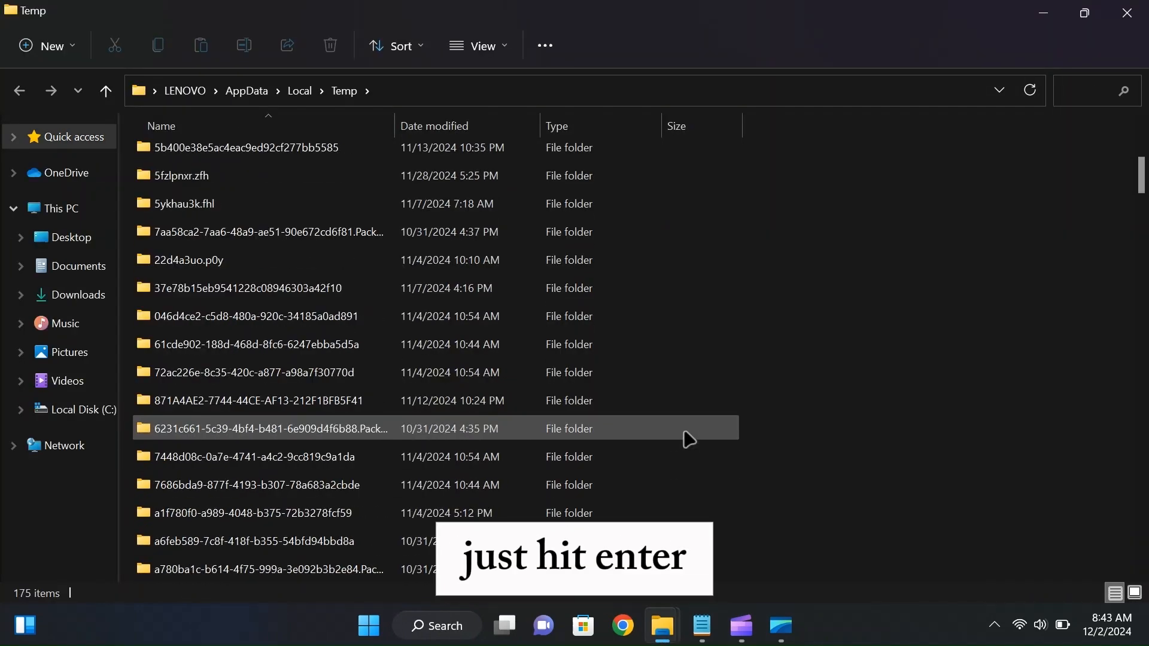
{"action": "scroll", "coordinate": [689, 438], "scroll_direction": "up", "scroll_amount": 3}
{"action": "scroll", "coordinate": [688, 438], "scroll_direction": "down", "scroll_amount": 6}
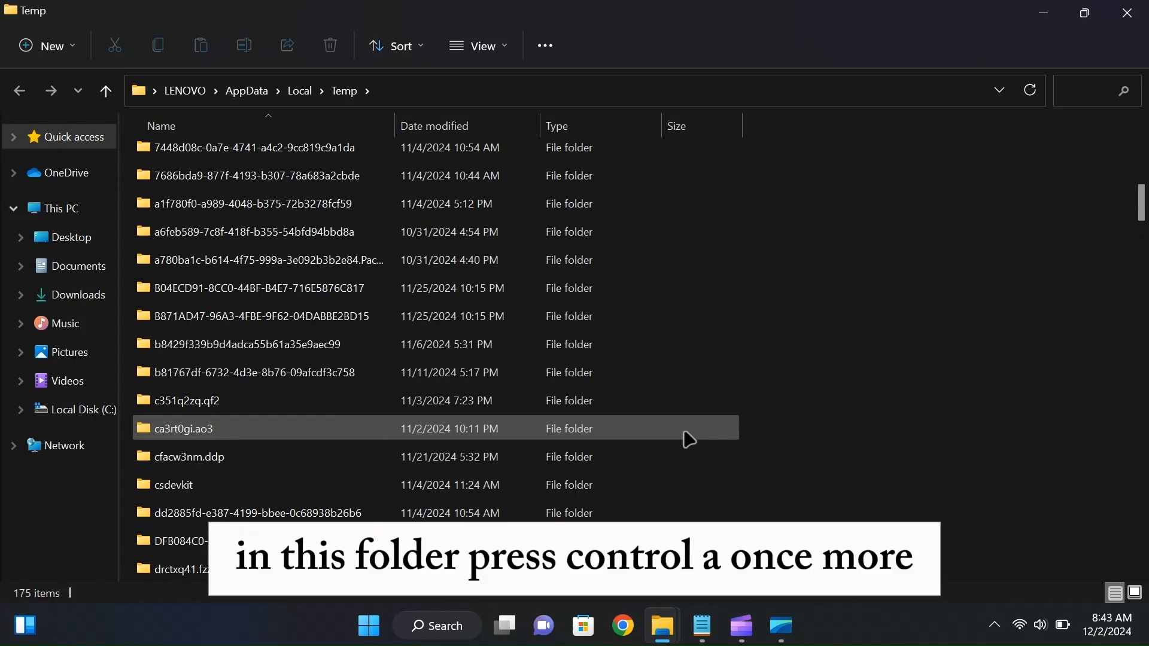
Permanently delete everything in the user's local Temp folder, skipping all files that are in use.
{"action": "key", "text": "ctrl+a"}
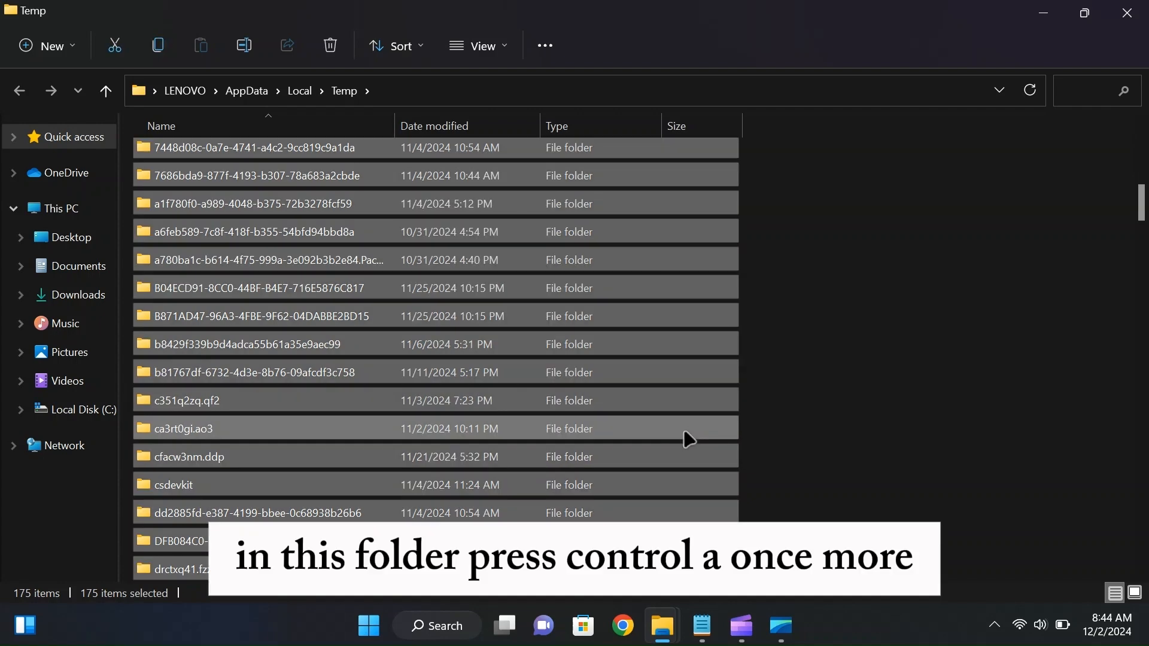
{"action": "key", "text": "shift+Delete"}
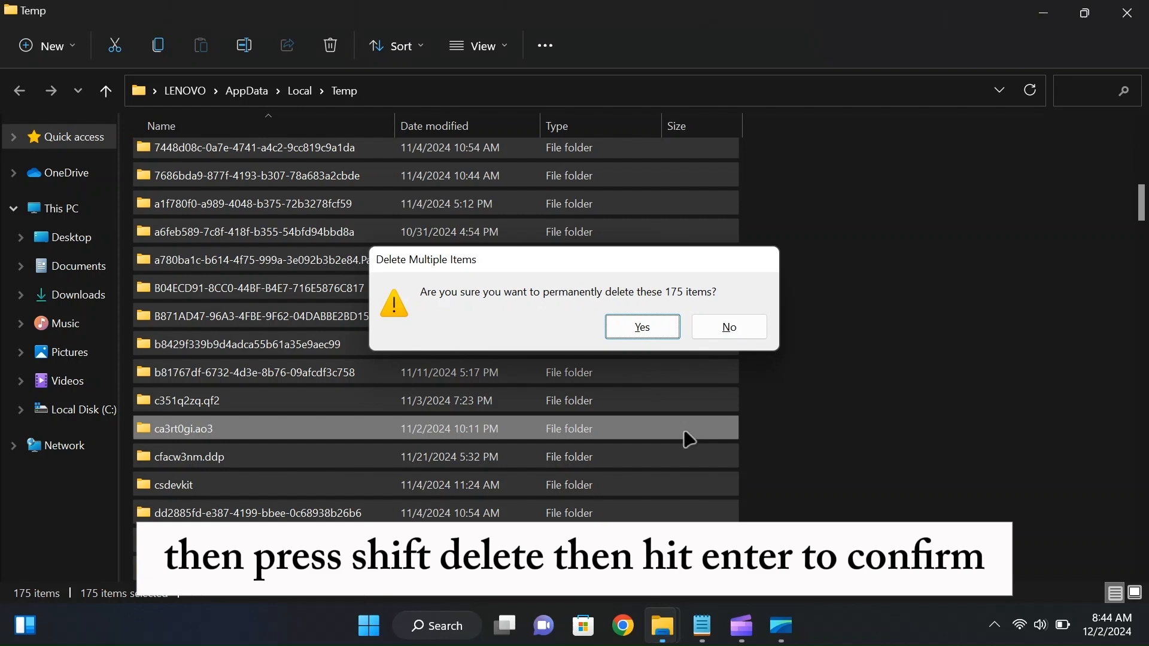
{"action": "key", "text": "Return"}
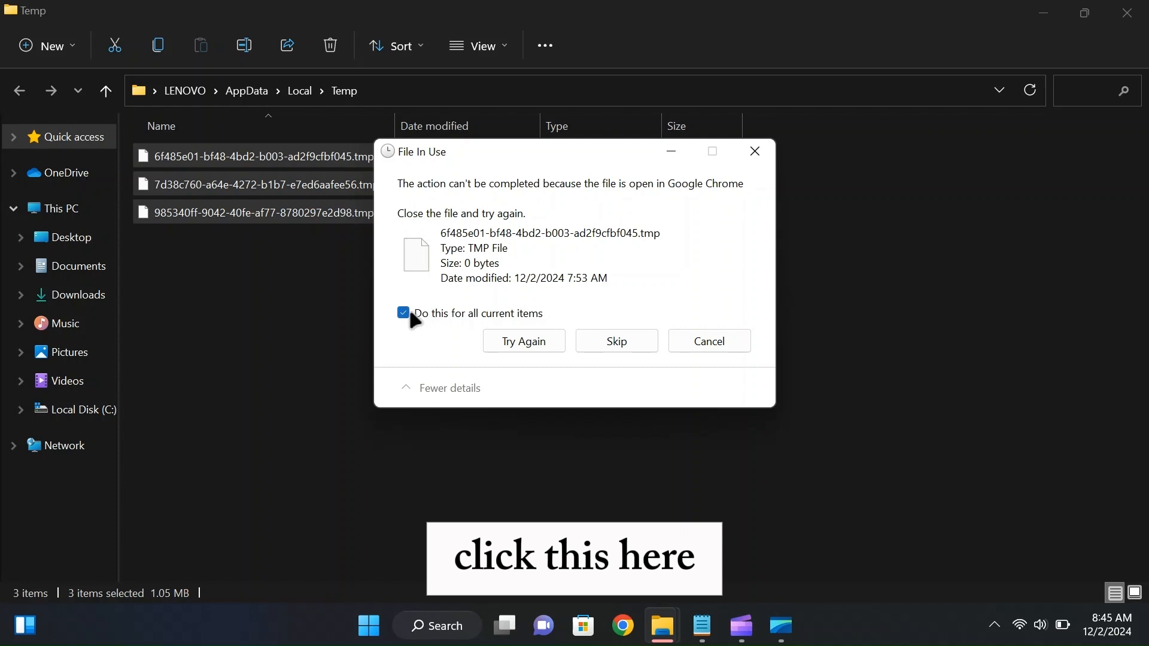
{"action": "left_click", "coordinate": [603, 343]}
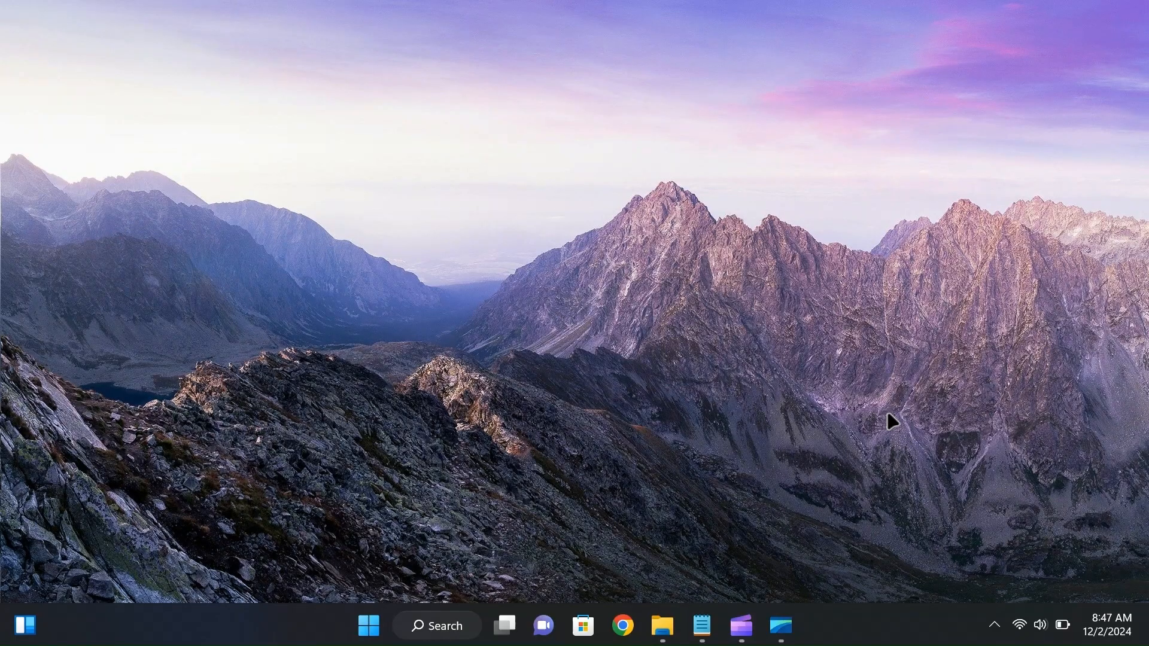
Optimize drive C: with Defragment and Optimize Drives and close the tool.
{"action": "left_click", "coordinate": [368, 625]}
{"action": "left_click", "coordinate": [368, 625]}
{"action": "left_click", "coordinate": [368, 626]}
{"action": "type", "text": "def"}
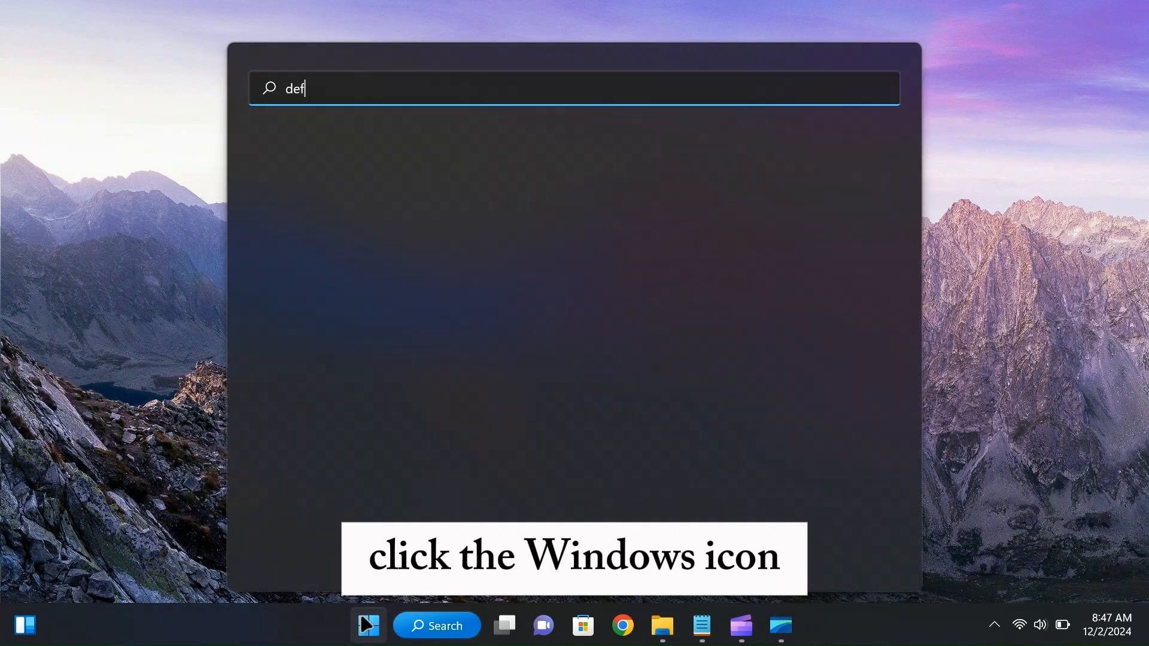
{"action": "type", "text": "ra"}
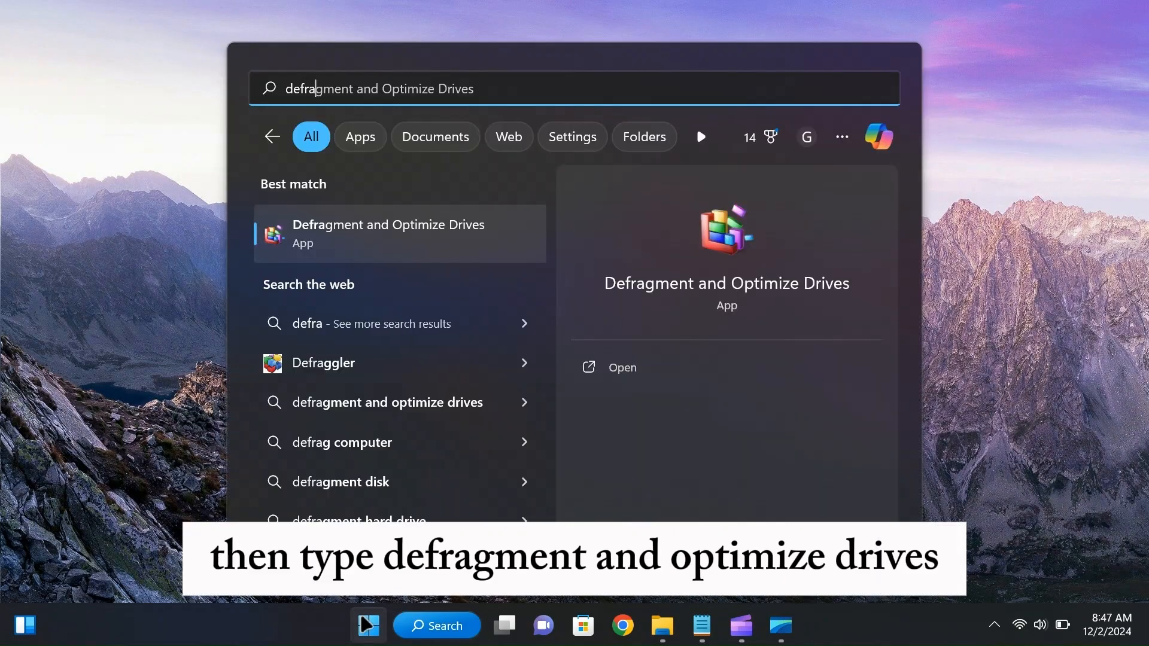
{"action": "left_click", "coordinate": [321, 248]}
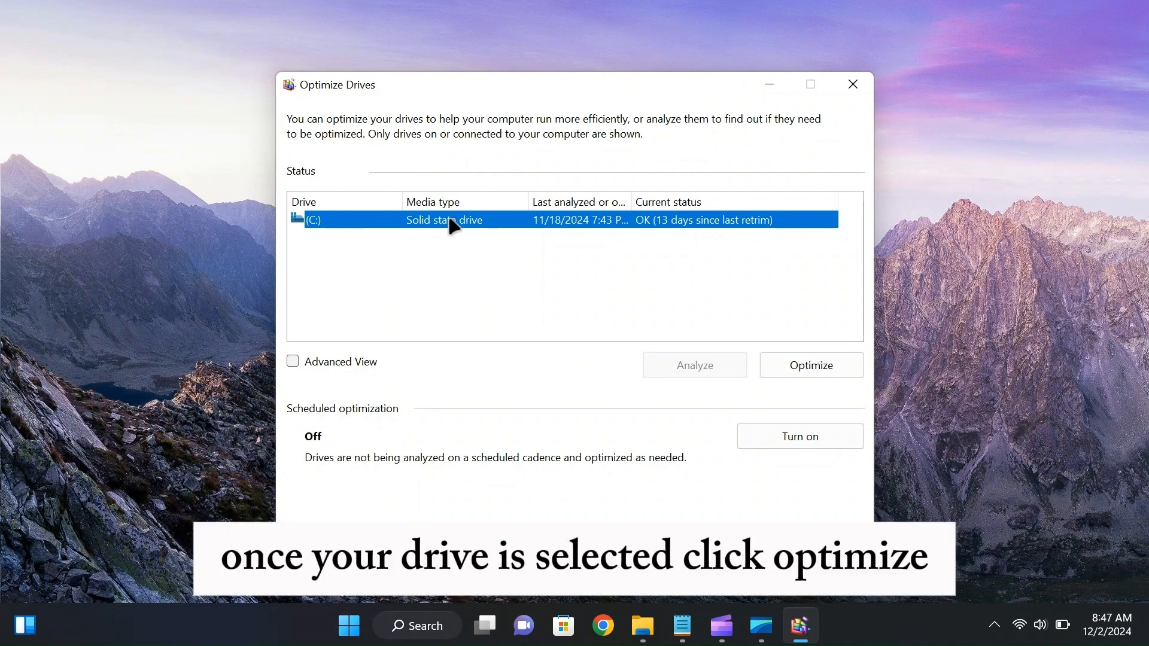
{"action": "left_click", "coordinate": [795, 371]}
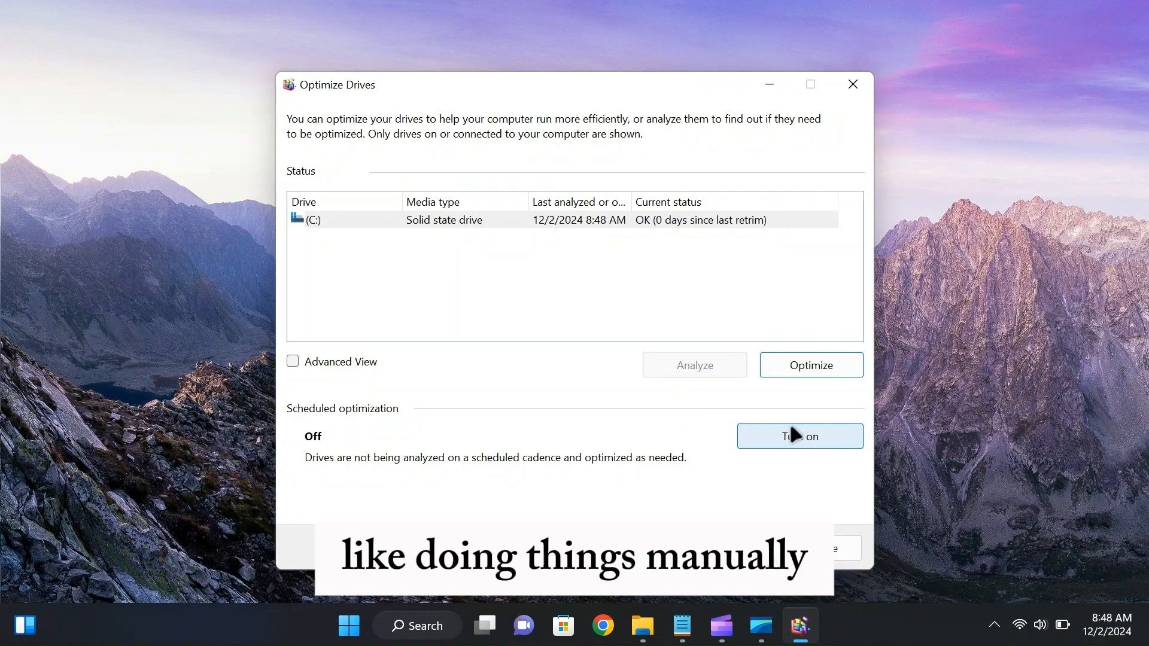
{"action": "left_click", "coordinate": [852, 556]}
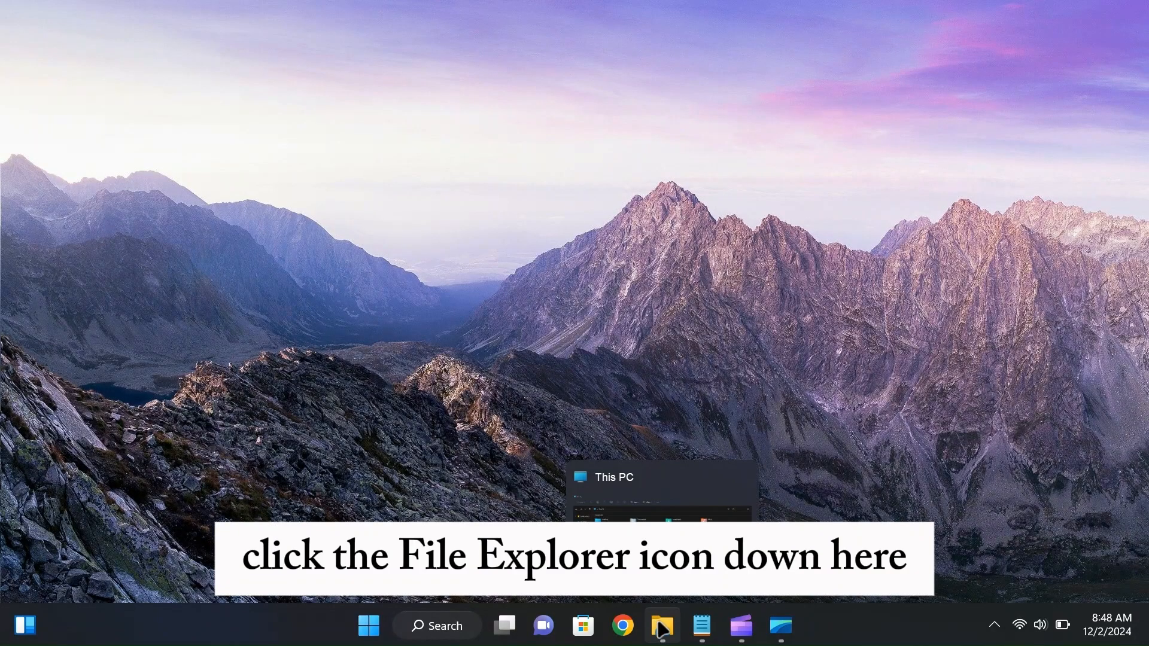
Open the properties of Local Disk (C:) from This PC, check the drive compression option, and close the dialog.
{"action": "left_click", "coordinate": [661, 627]}
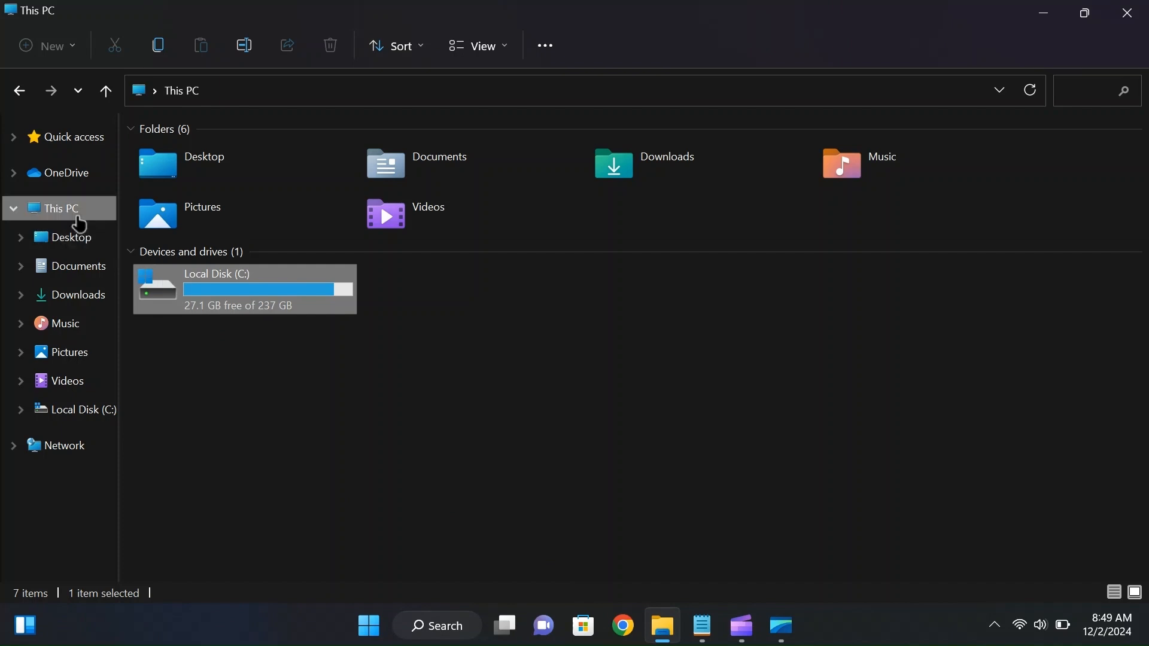
{"action": "right_click", "coordinate": [256, 294]}
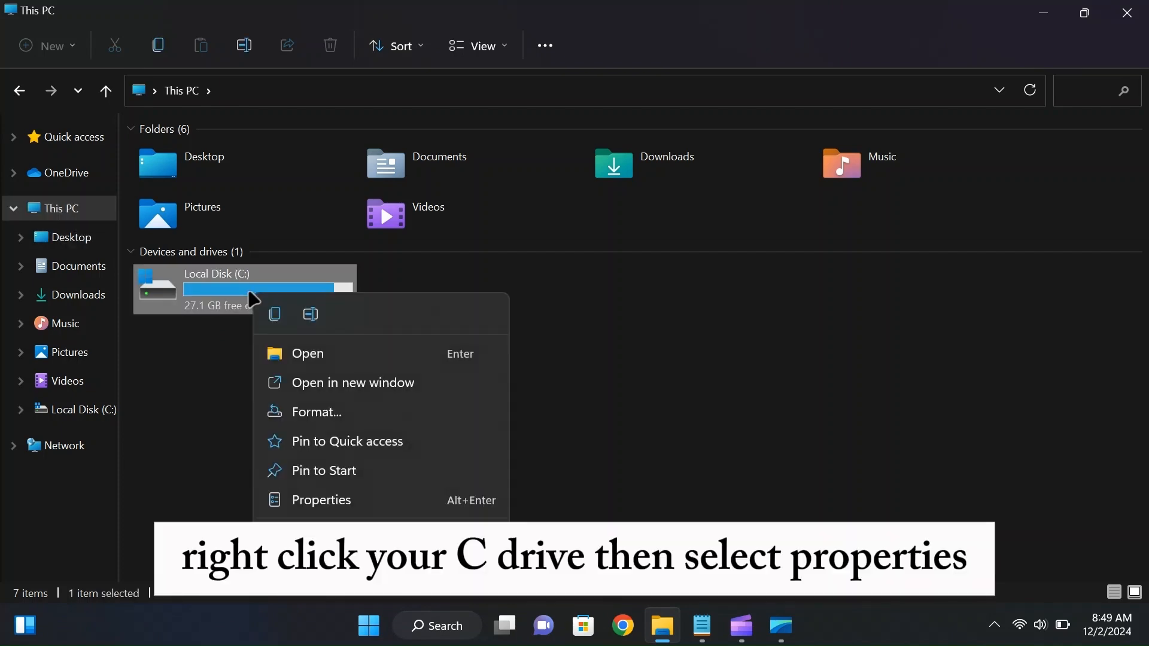
{"action": "left_click", "coordinate": [293, 503]}
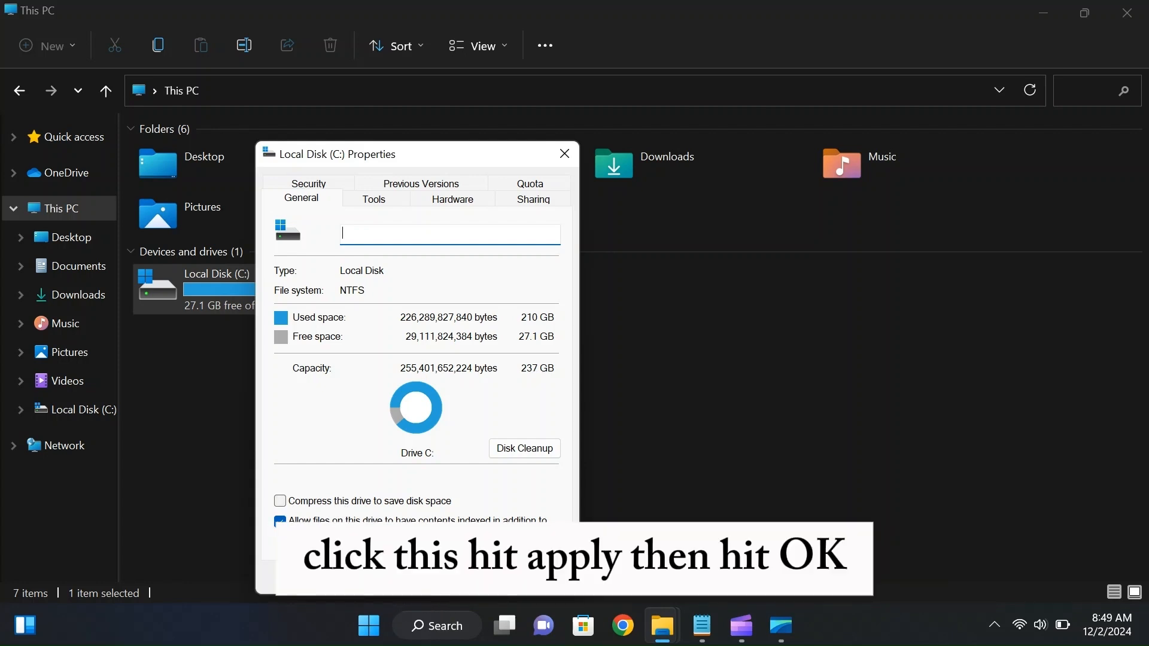
{"action": "left_click", "coordinate": [400, 579]}
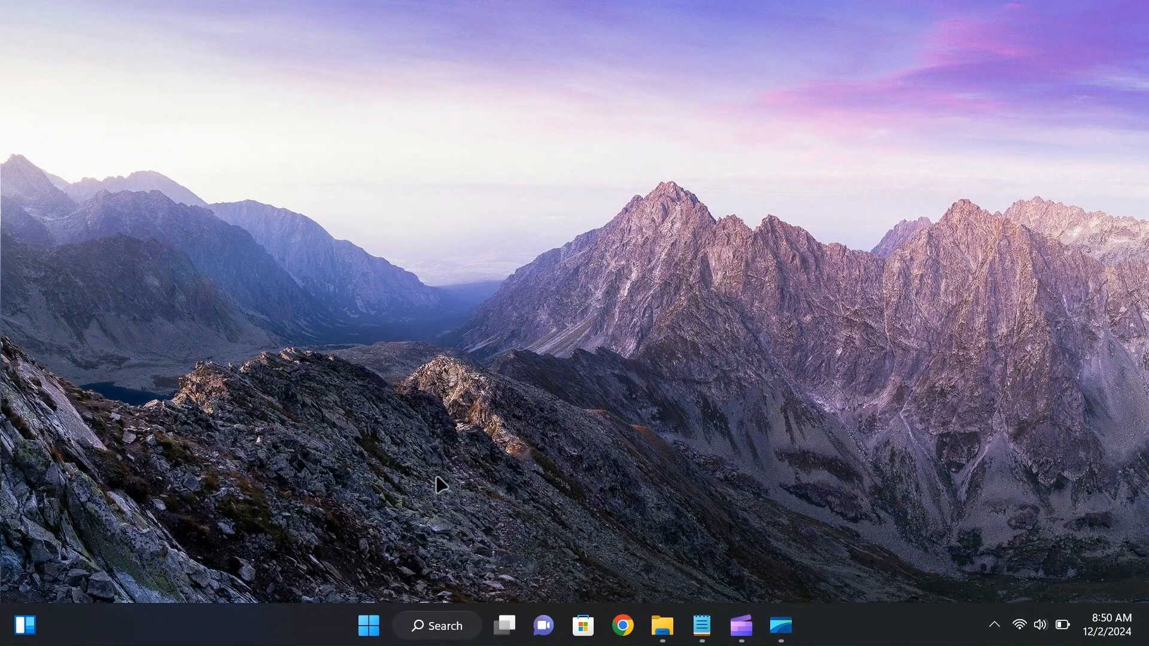
Turn off hibernation by running powercfg -h off in a Command Prompt opened as administrator.
{"action": "left_click", "coordinate": [366, 627]}
{"action": "type", "text": "cmd"}
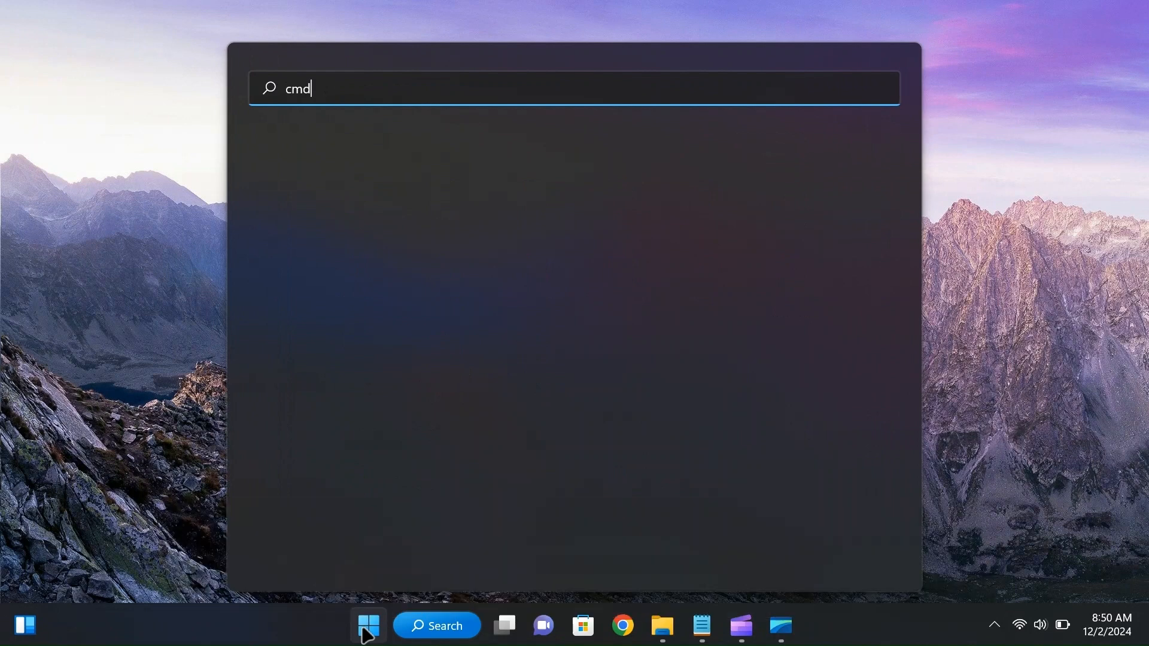
{"action": "left_click", "coordinate": [660, 398]}
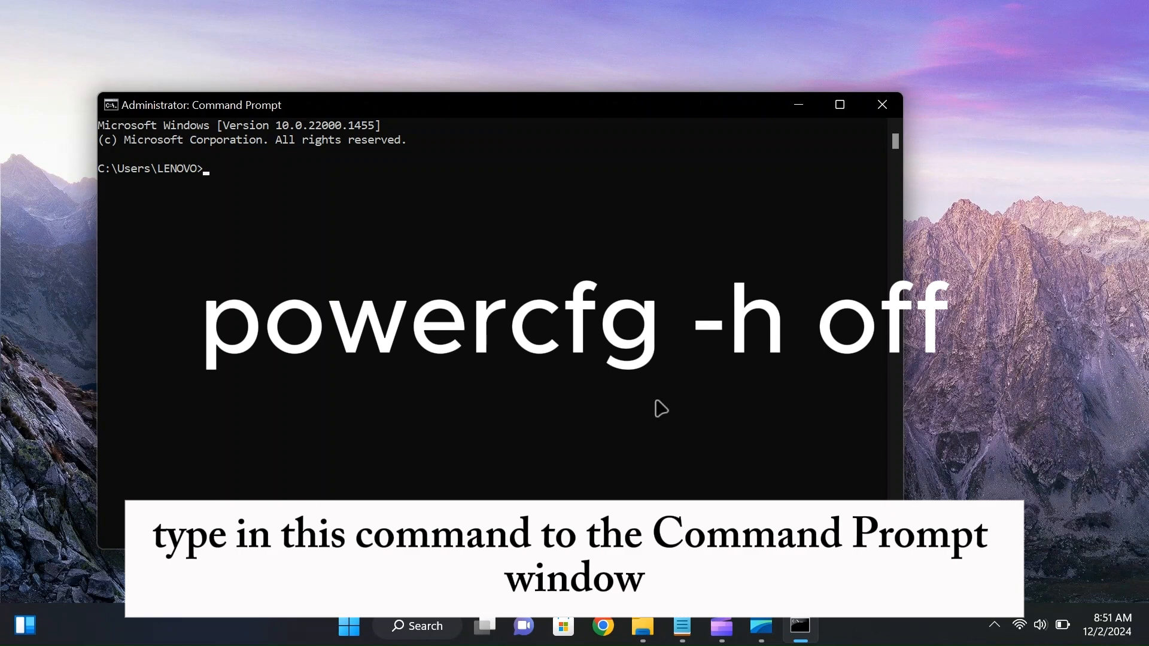
{"action": "type", "text": "powercfg -h off"}
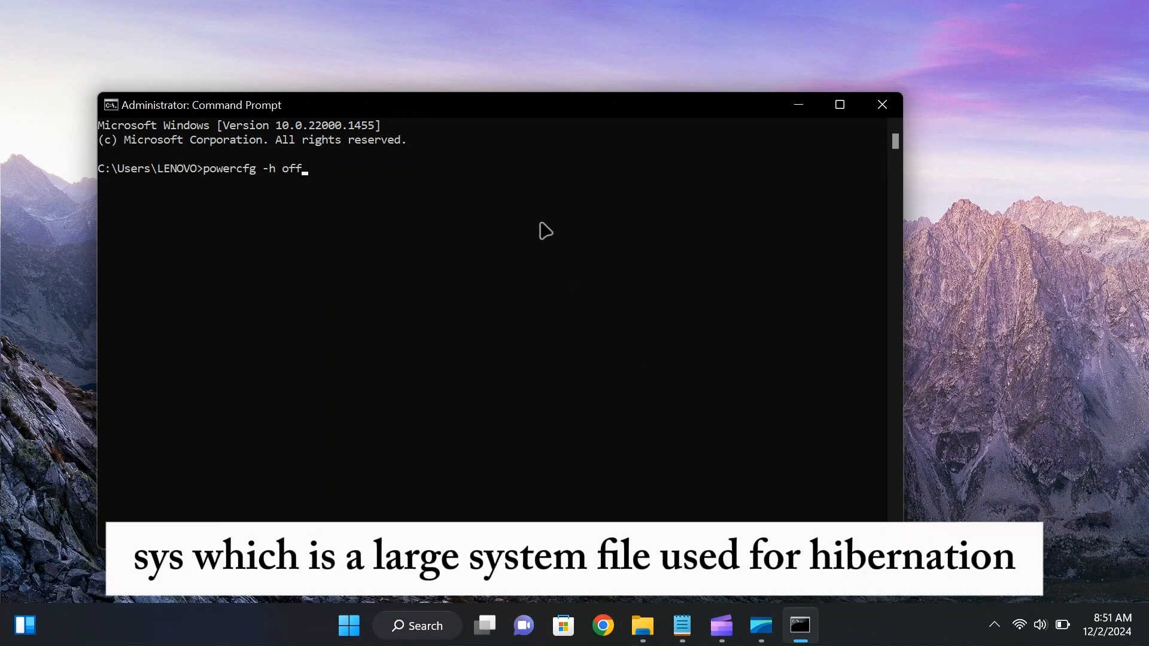
{"action": "key", "text": "Return"}
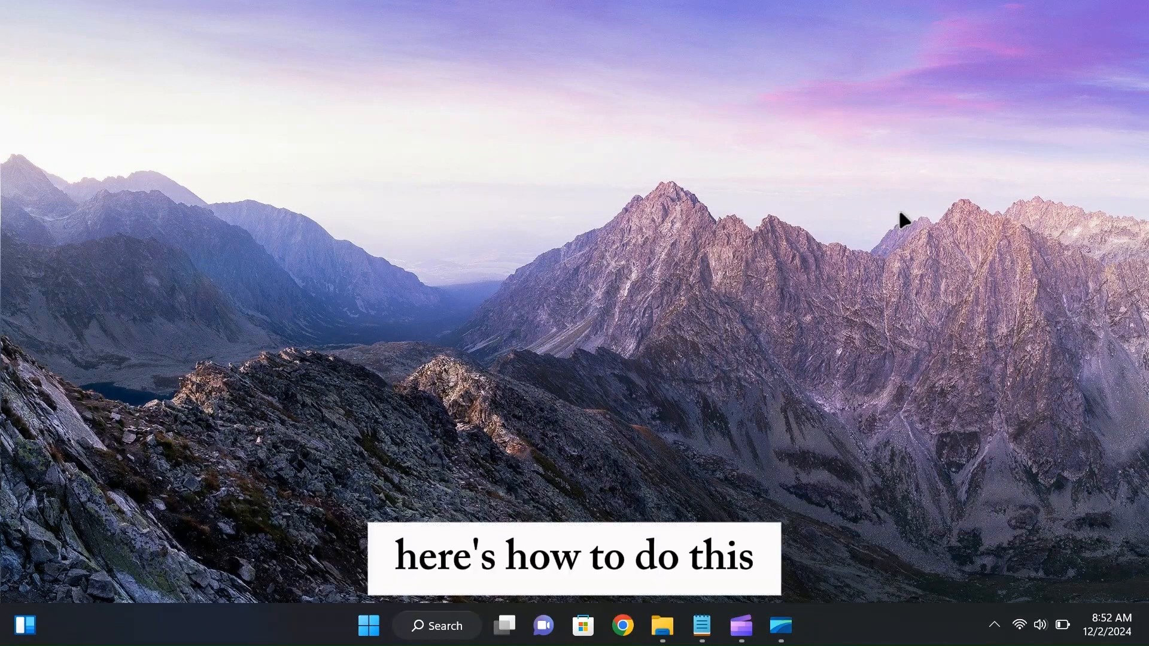
Open Storage settings and locate the Storage Sense switch under Storage management.
{"action": "left_click", "coordinate": [364, 626]}
{"action": "type", "text": "sto"}
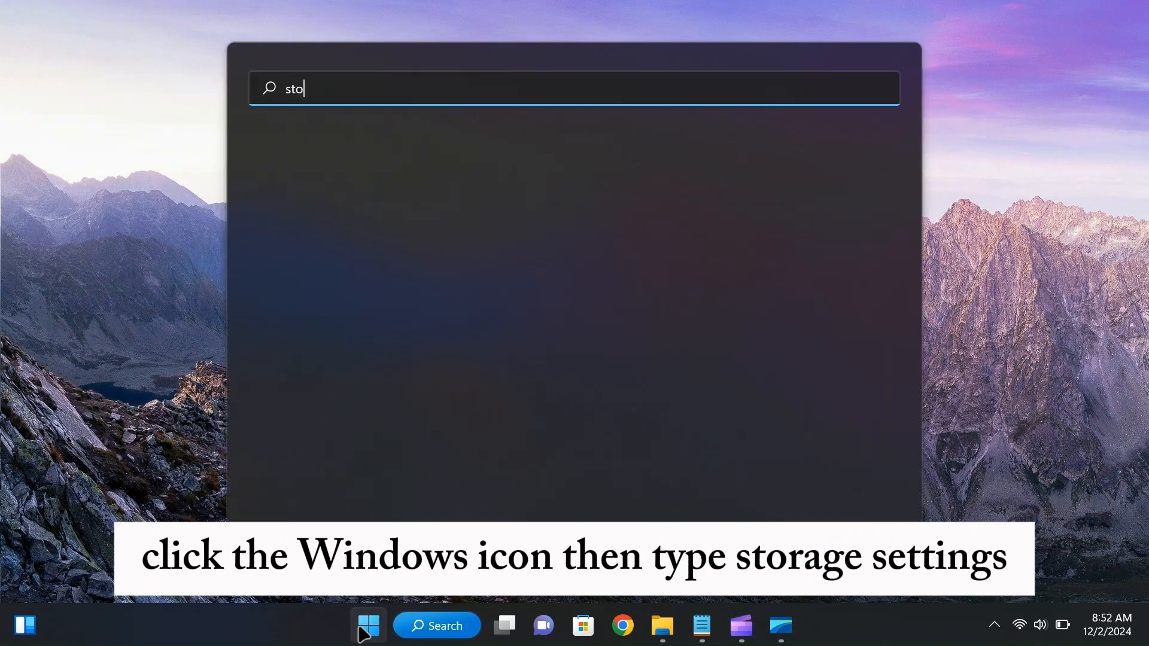
{"action": "type", "text": "rage settings"}
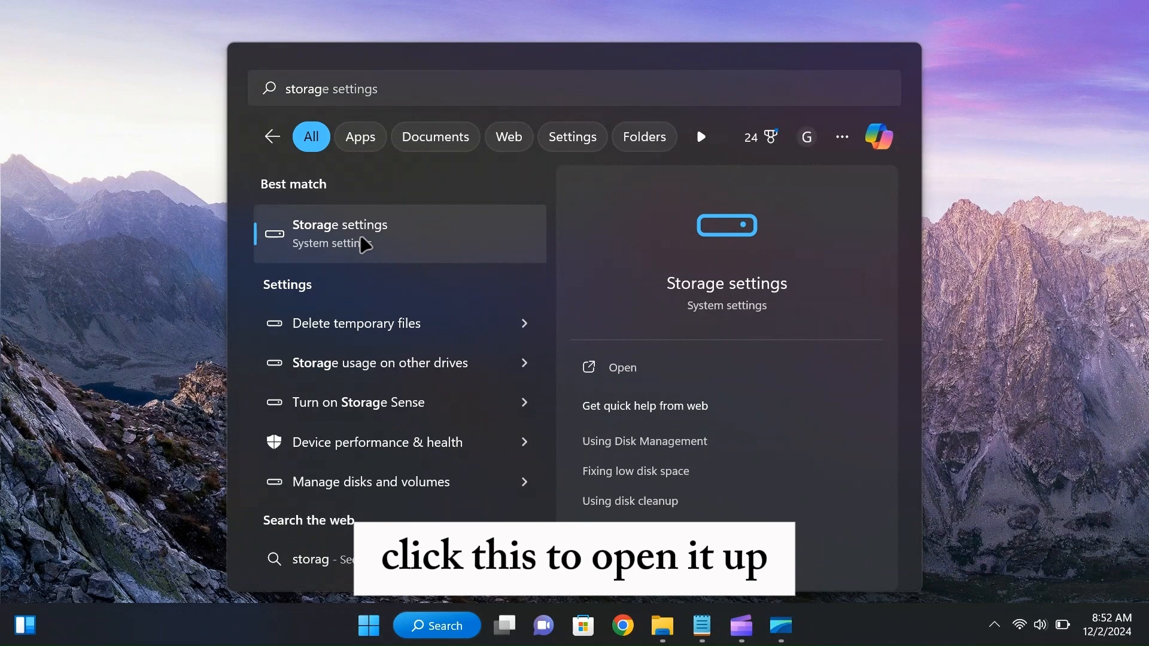
{"action": "left_click", "coordinate": [365, 244]}
{"action": "scroll", "coordinate": [676, 213], "scroll_direction": "down", "scroll_amount": 3}
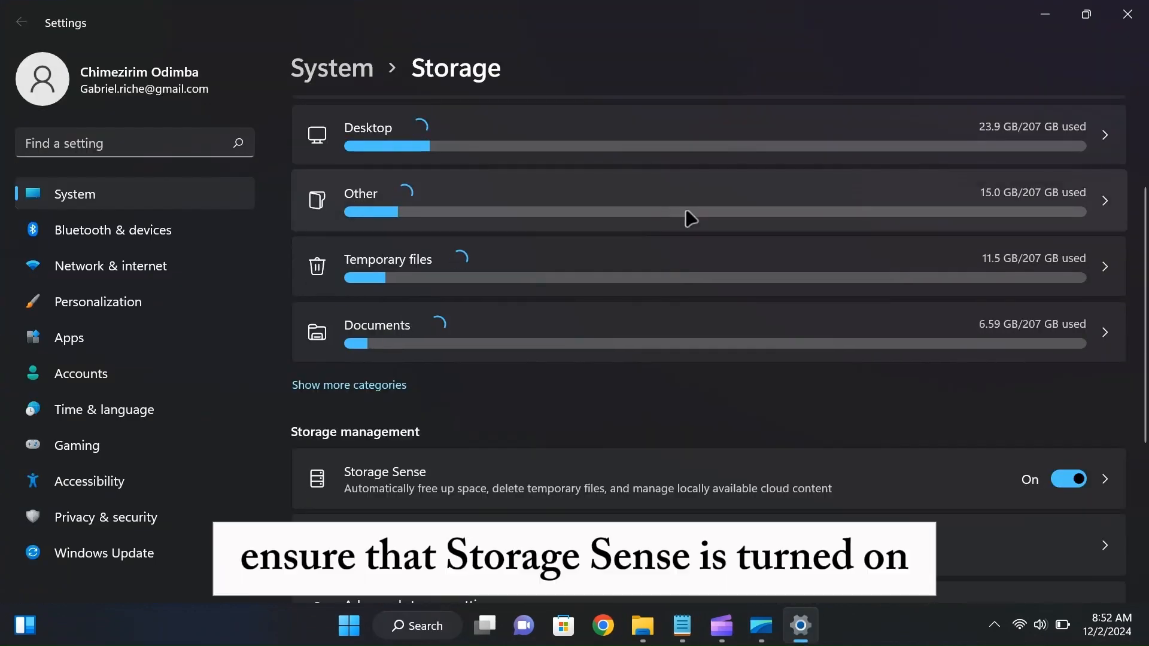
{"action": "scroll", "coordinate": [691, 219], "scroll_direction": "down", "scroll_amount": 2}
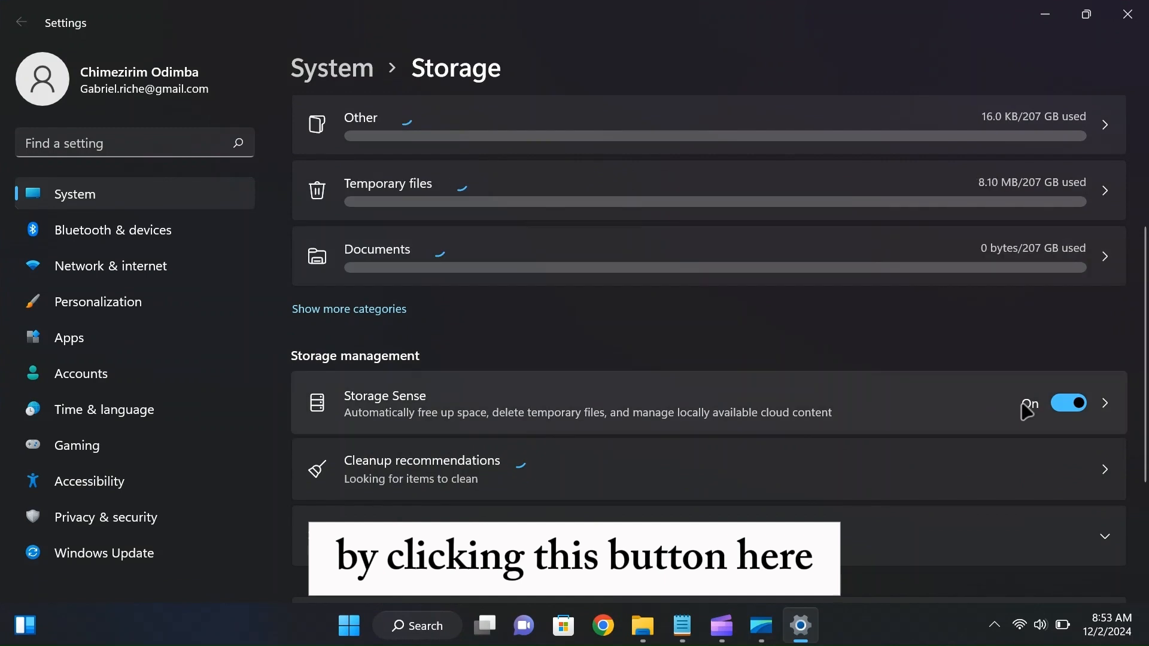